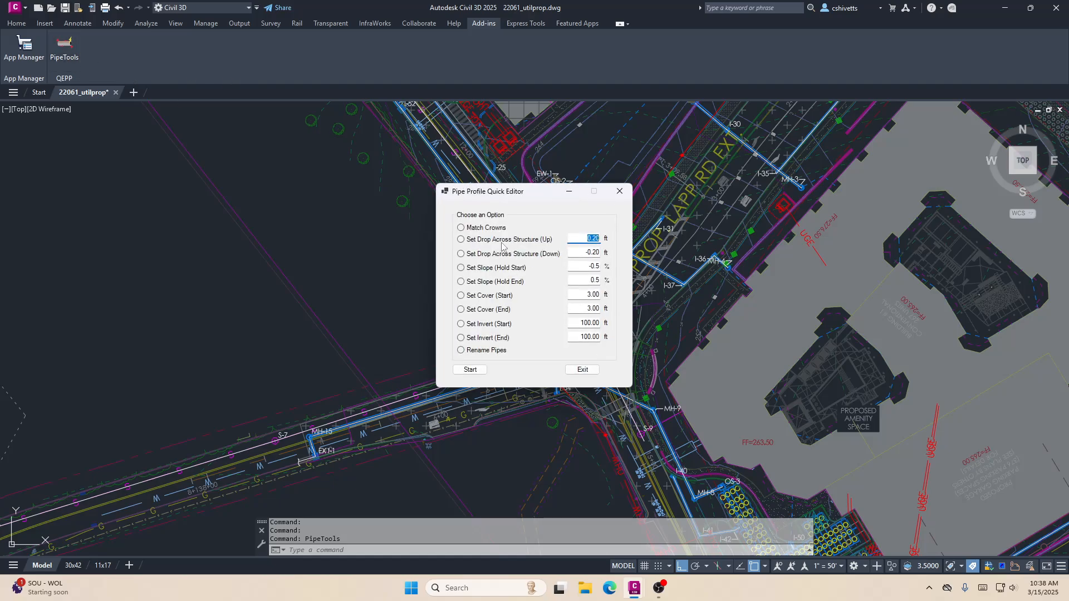
{"action": "left_click_drag", "start_coordinate": [493, 197], "coordinate": [461, 182]}
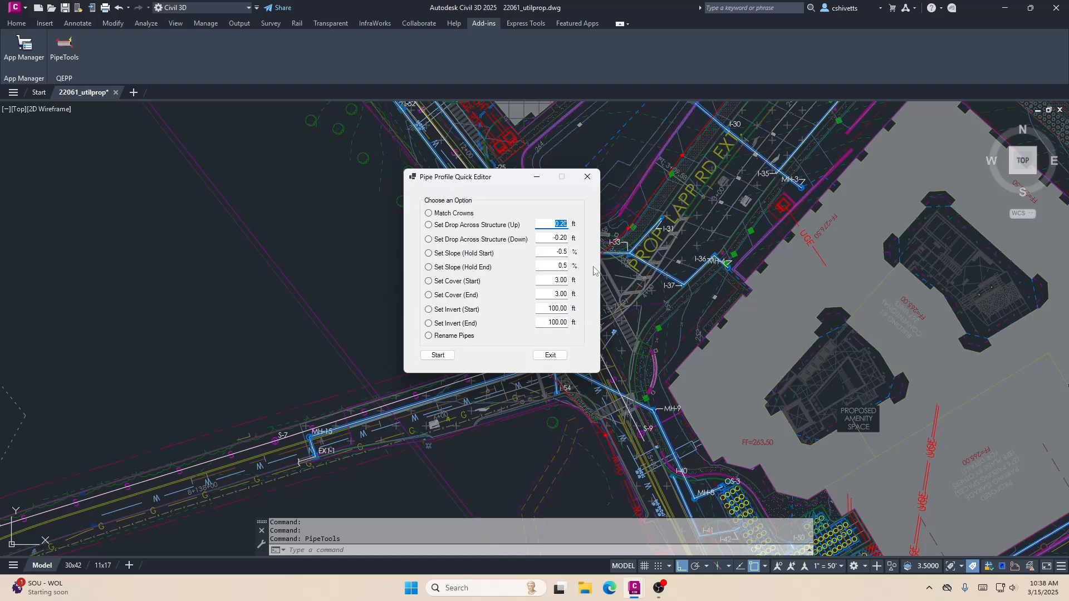
{"action": "left_click_drag", "start_coordinate": [474, 178], "coordinate": [485, 179]}
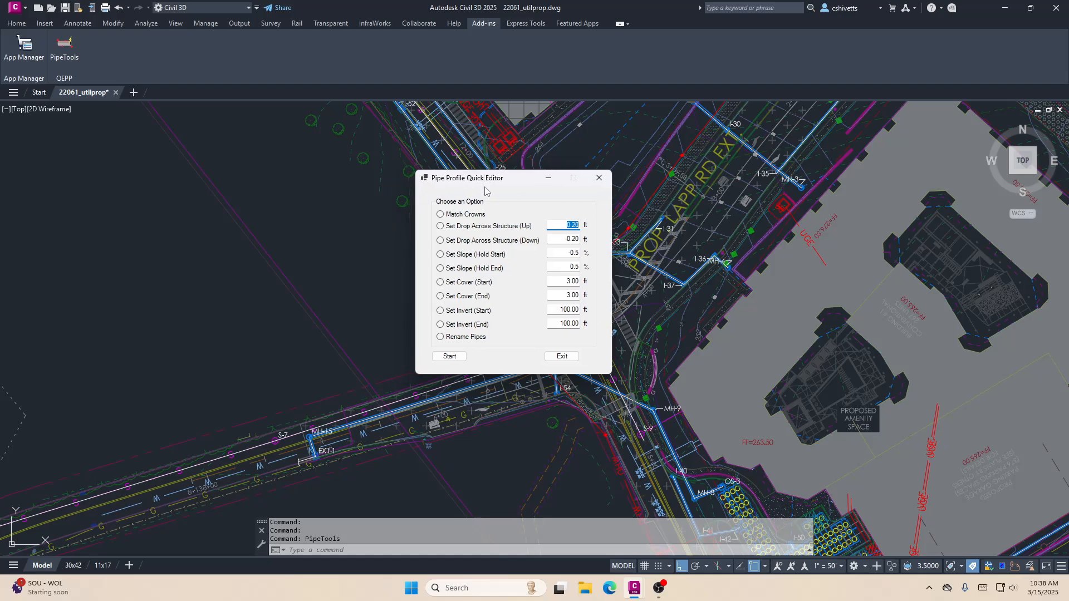
{"action": "left_click", "coordinate": [462, 226]}
{"action": "left_click", "coordinate": [465, 269]}
{"action": "left_click_drag", "start_coordinate": [558, 269], "coordinate": [579, 267]}
{"action": "left_click_drag", "start_coordinate": [483, 179], "coordinate": [562, 193]}
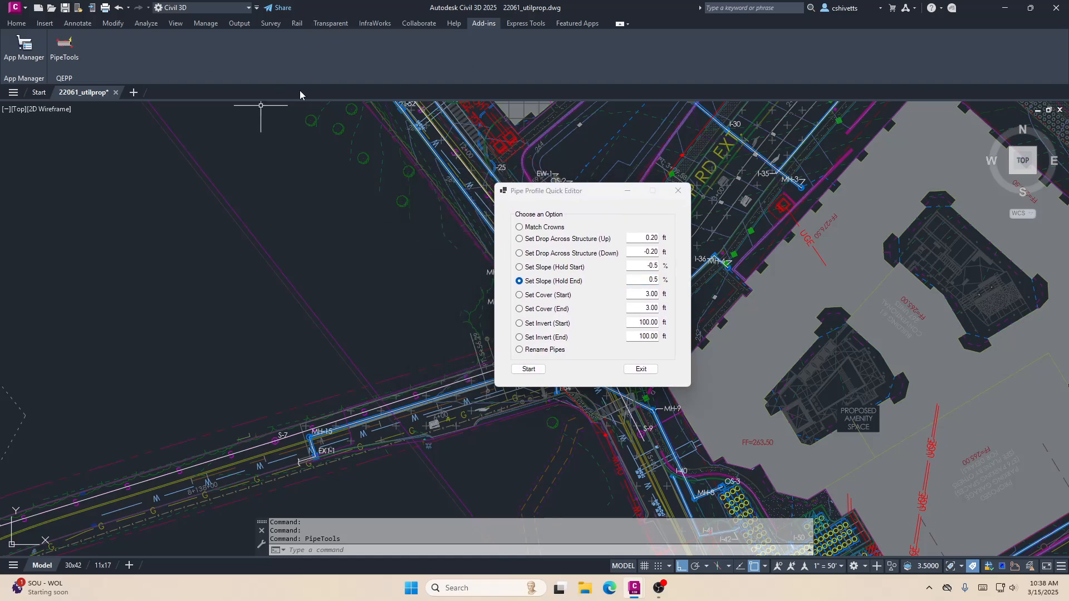
- Split the model space display into two vertical viewports
{"action": "left_click", "coordinate": [205, 24]}
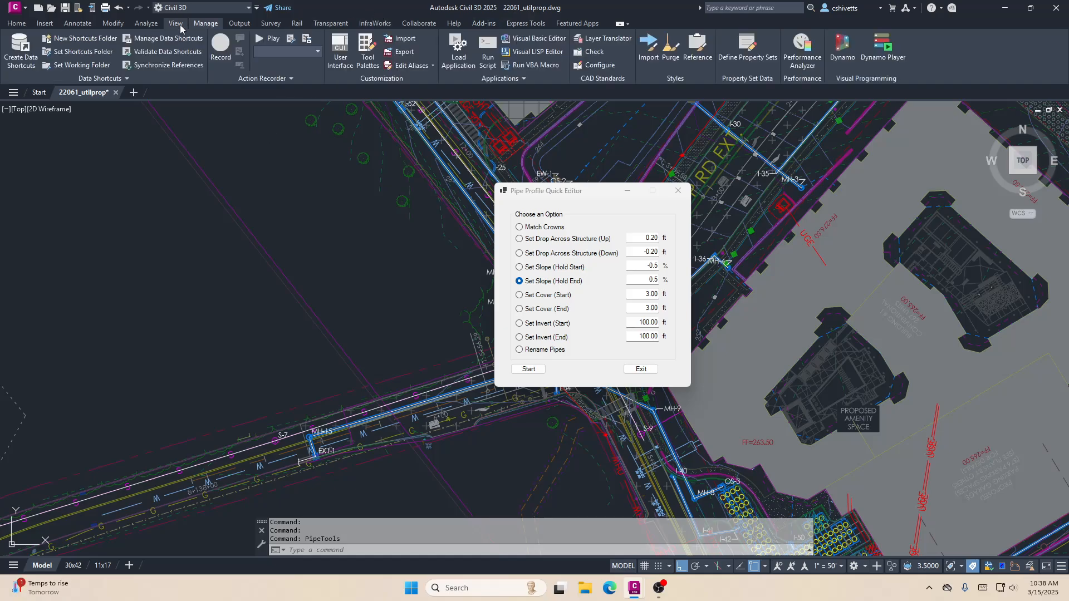
{"action": "middle_click_drag", "start_coordinate": [350, 253], "coordinate": [319, 261]}
{"action": "mouse_move", "coordinate": [576, 196]}
{"action": "left_mouse_down"}
{"action": "mouse_move", "coordinate": [795, 196]}
{"action": "mouse_move", "coordinate": [600, 200]}
{"action": "left_mouse_up"}
{"action": "left_click", "coordinate": [391, 4]}
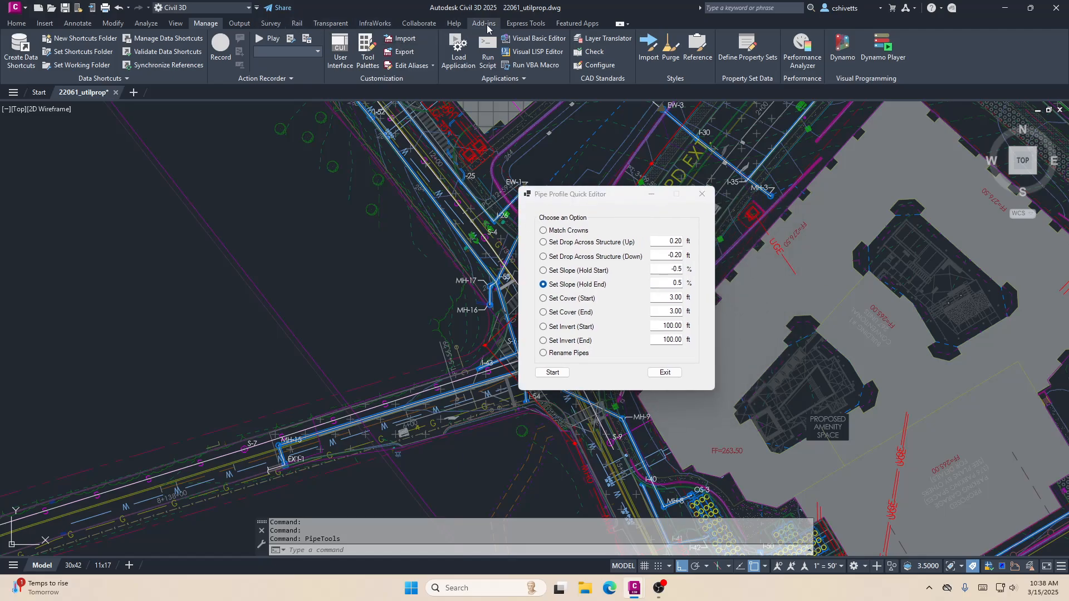
{"action": "left_click", "coordinate": [175, 24]}
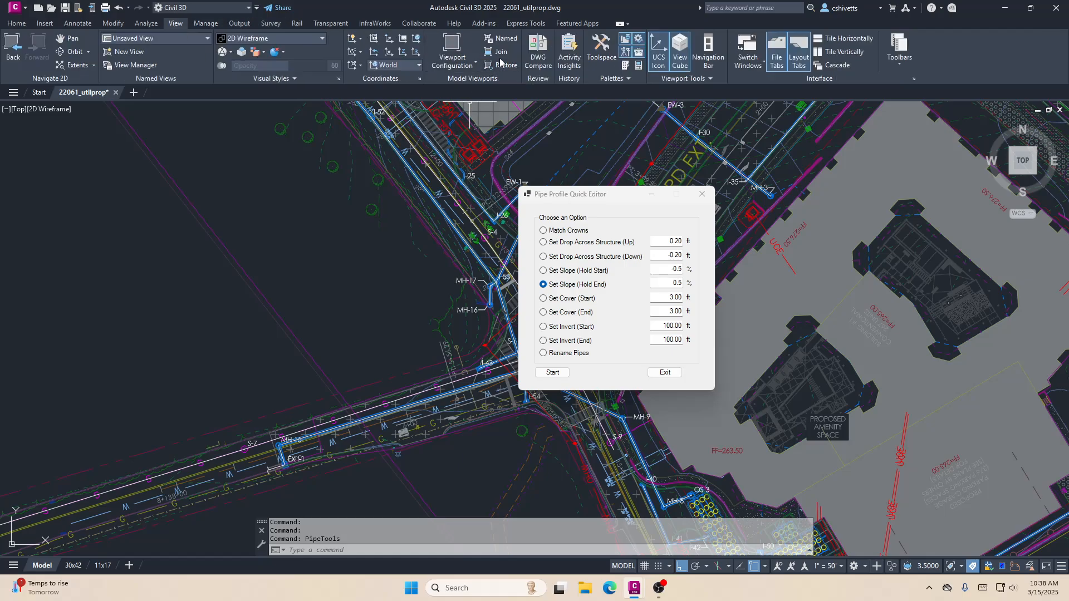
{"action": "left_click", "coordinate": [480, 66]}
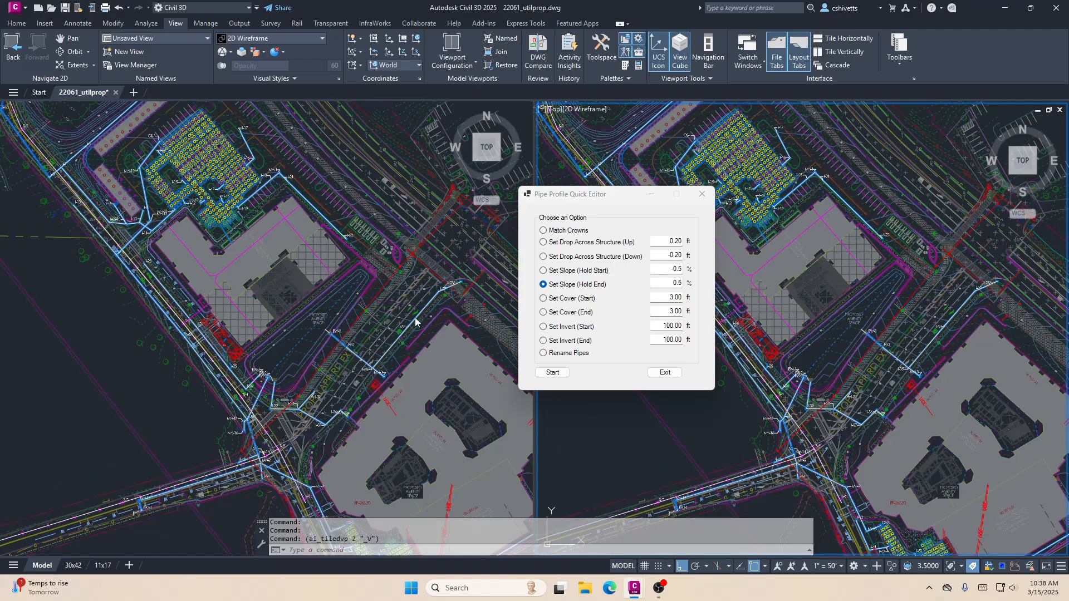
- Show the OS-3 to EX-I-1 profile in one viewport and the plan area around MH-15 and MH-2 in the other
{"action": "scroll", "coordinate": [846, 383], "scroll_direction": "down", "scroll_amount": 8}
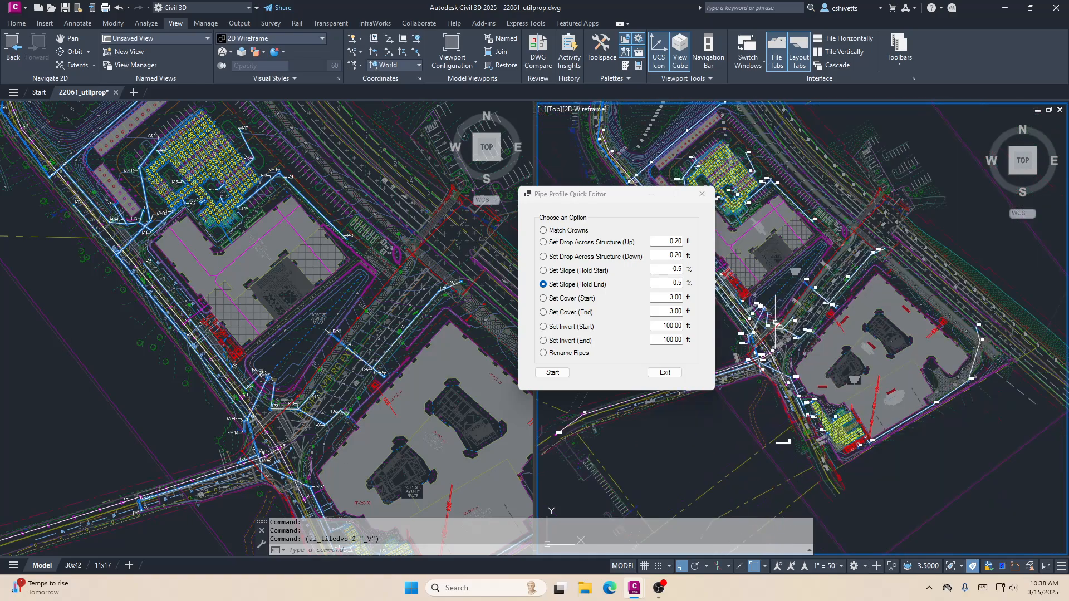
{"action": "scroll", "coordinate": [824, 293], "scroll_direction": "up", "scroll_amount": 2}
{"action": "middle_click_drag", "start_coordinate": [824, 294], "coordinate": [925, 315]}
{"action": "scroll", "coordinate": [866, 344], "scroll_direction": "up", "scroll_amount": 6}
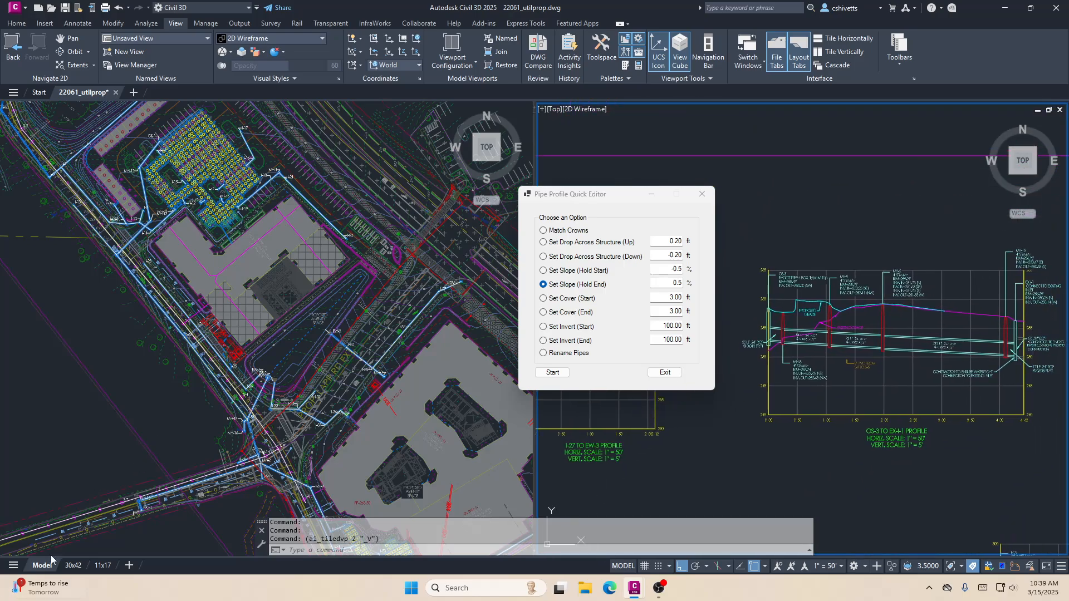
{"action": "left_click", "coordinate": [109, 469]}
{"action": "mouse_move", "coordinate": [163, 525]}
{"action": "middle_mouse_down"}
{"action": "mouse_move", "coordinate": [215, 434]}
{"action": "mouse_move", "coordinate": [253, 449]}
{"action": "mouse_move", "coordinate": [229, 456]}
{"action": "mouse_move", "coordinate": [225, 442]}
{"action": "mouse_move", "coordinate": [189, 467]}
{"action": "middle_mouse_up"}
{"action": "scroll", "coordinate": [154, 410], "scroll_direction": "up", "scroll_amount": 2}
{"action": "scroll", "coordinate": [227, 411], "scroll_direction": "up", "scroll_amount": 2}
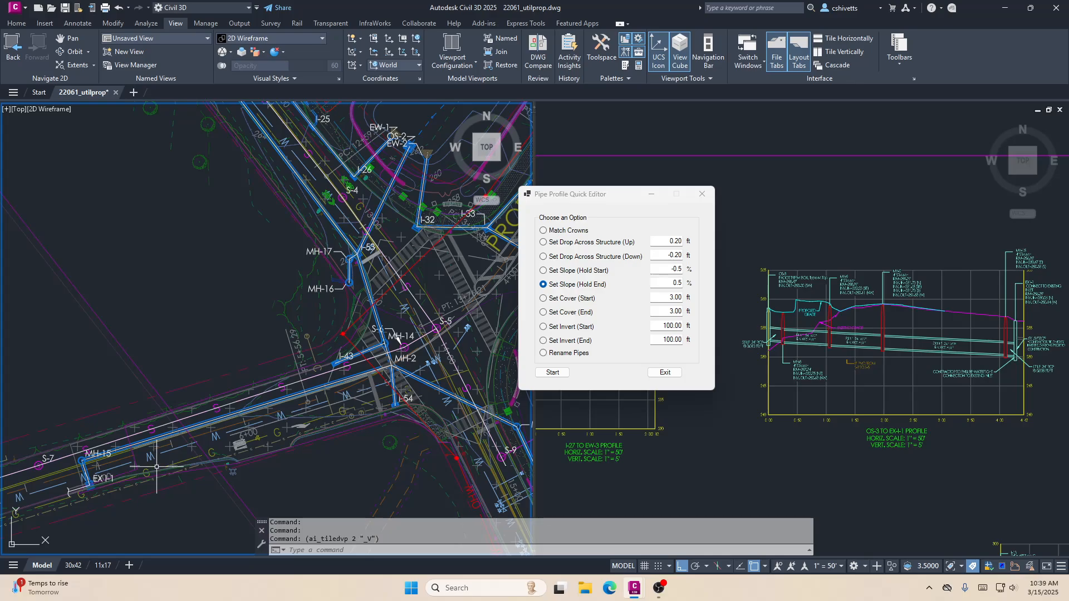
- Move the Pipe Profile Quick Editor over the plan viewport so the profile viewport is clear
{"action": "mouse_move", "coordinate": [557, 199]}
{"action": "left_mouse_down"}
{"action": "mouse_move", "coordinate": [604, 199]}
{"action": "mouse_move", "coordinate": [245, 125]}
{"action": "mouse_move", "coordinate": [240, 111]}
{"action": "left_mouse_up"}
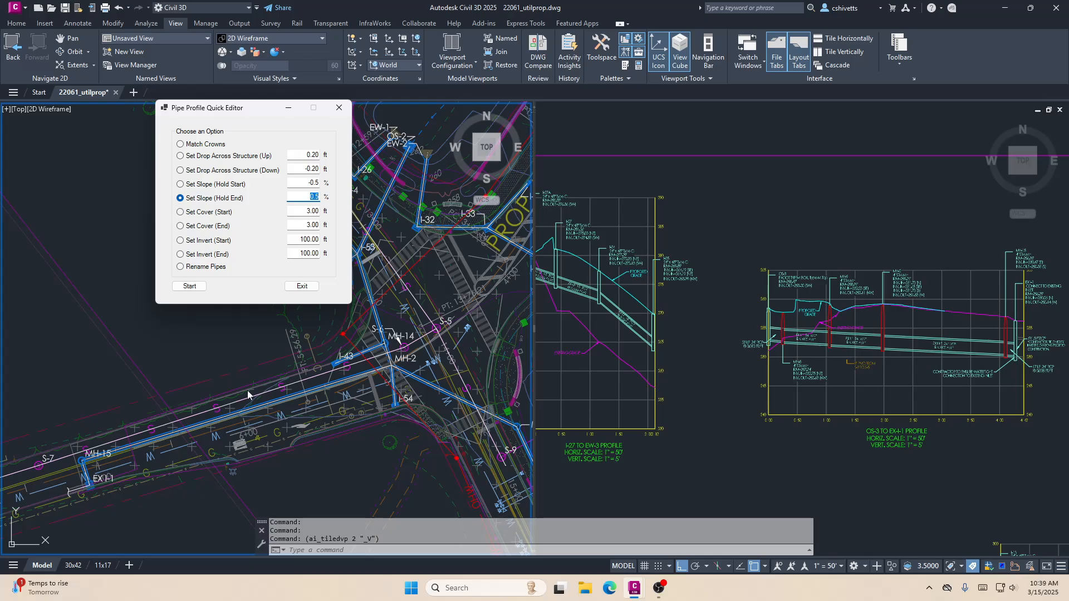
{"action": "left_click", "coordinate": [717, 338]}
{"action": "left_click", "coordinate": [809, 333]}
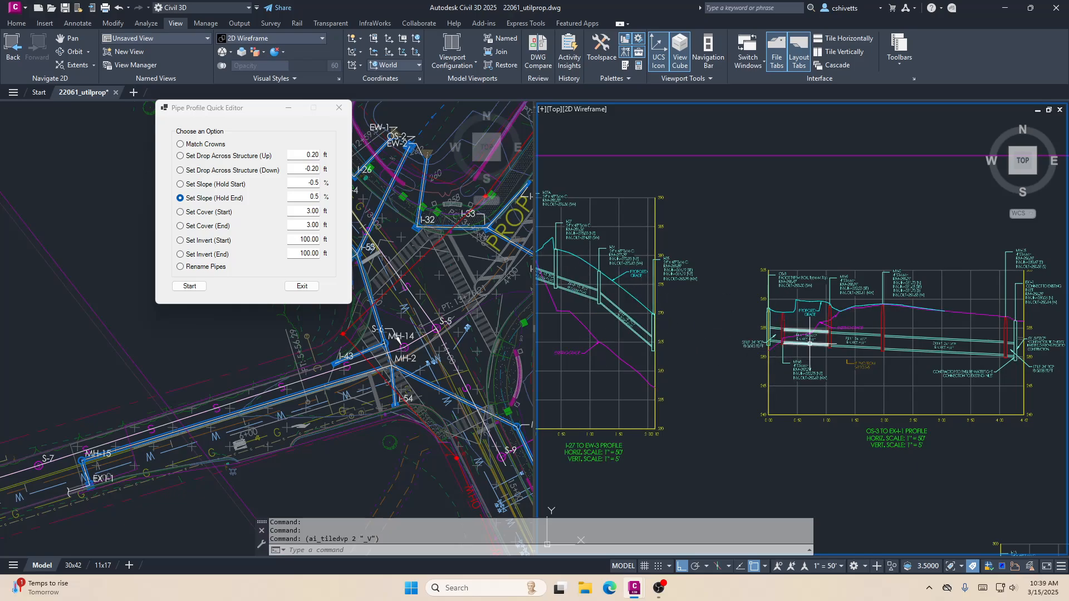
{"action": "left_click", "coordinate": [236, 113]}
{"action": "left_click_drag", "start_coordinate": [221, 110], "coordinate": [379, 119]}
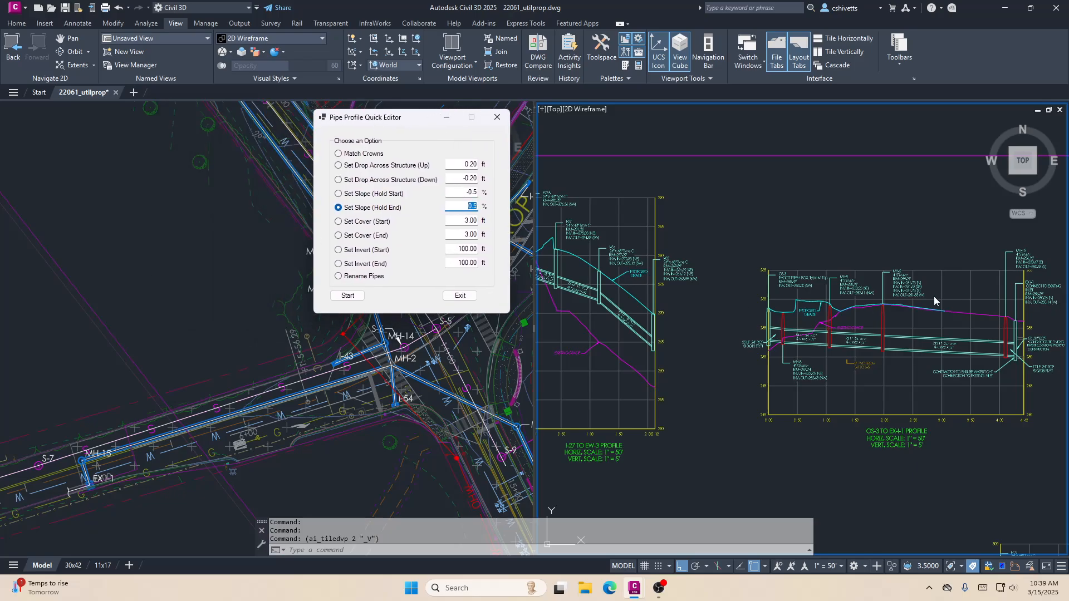
- Examine the OS-3 to EX-I-1 profile closely, focusing on the pipes and structures from MH-2 to EX I-1
{"action": "middle_click_drag", "start_coordinate": [933, 229], "coordinate": [818, 205]}
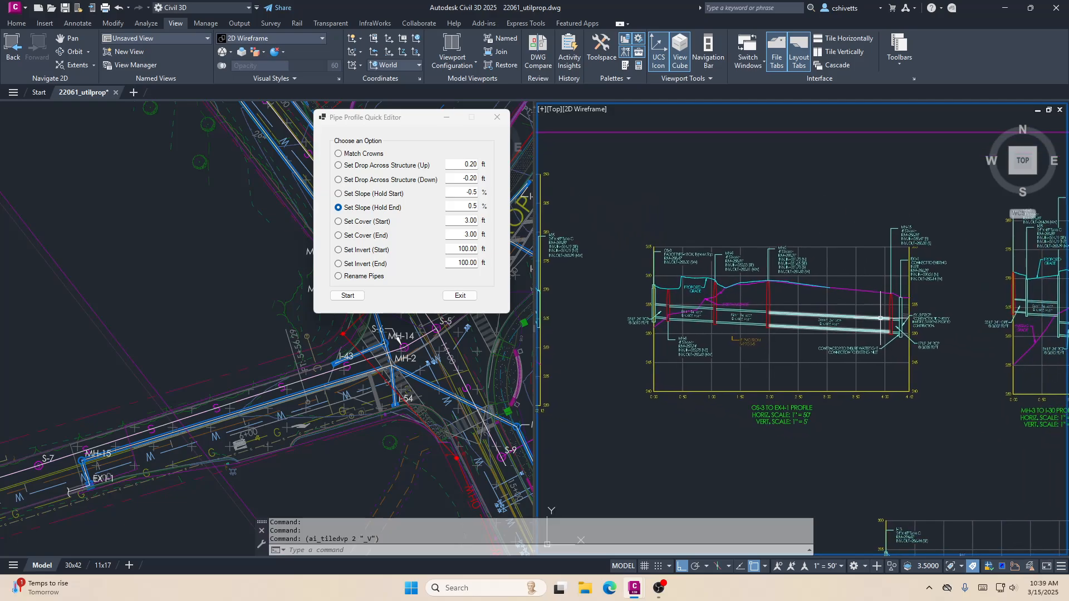
{"action": "scroll", "coordinate": [881, 319], "scroll_direction": "up", "scroll_amount": 3}
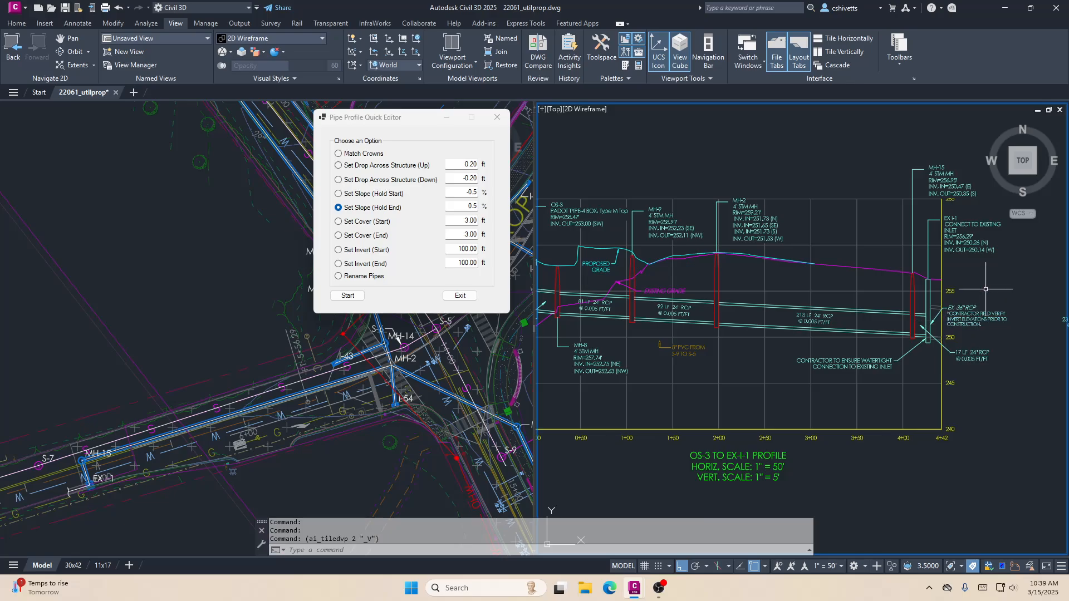
{"action": "scroll", "coordinate": [985, 289], "scroll_direction": "up", "scroll_amount": 3}
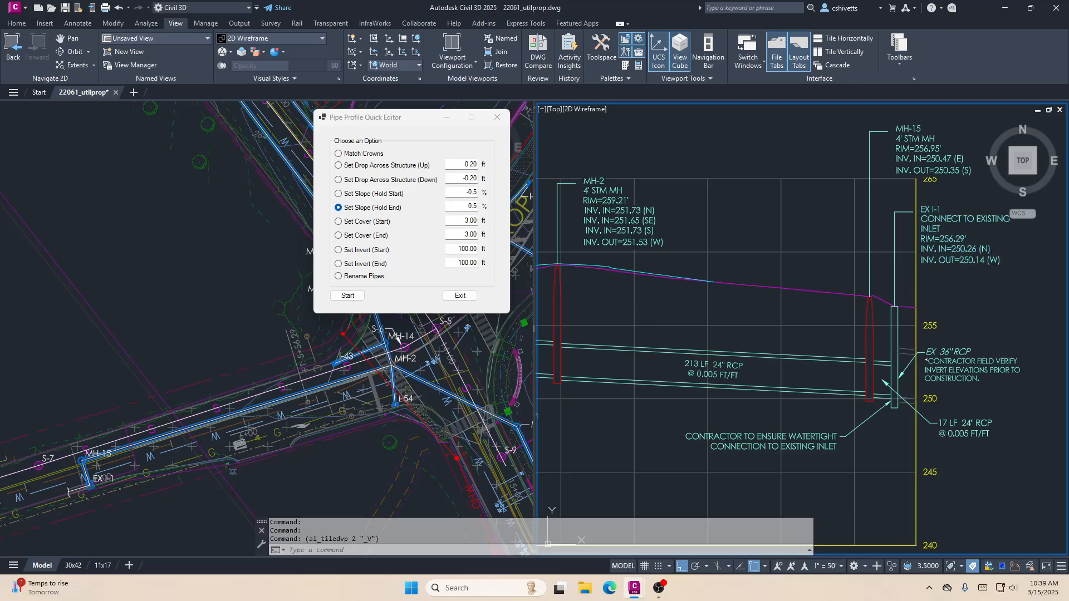
{"action": "middle_click_drag", "start_coordinate": [942, 313], "coordinate": [961, 301]}
{"action": "scroll", "coordinate": [962, 298], "scroll_direction": "down", "scroll_amount": 3}
{"action": "middle_click_drag", "start_coordinate": [870, 315], "coordinate": [879, 313]}
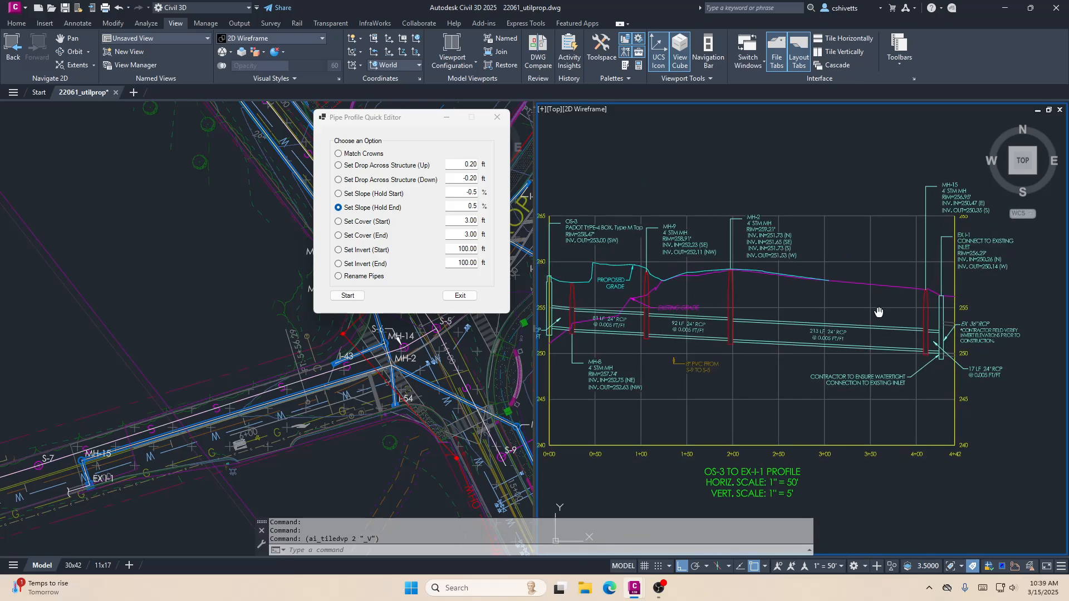
{"action": "scroll", "coordinate": [945, 319], "scroll_direction": "up", "scroll_amount": 3}
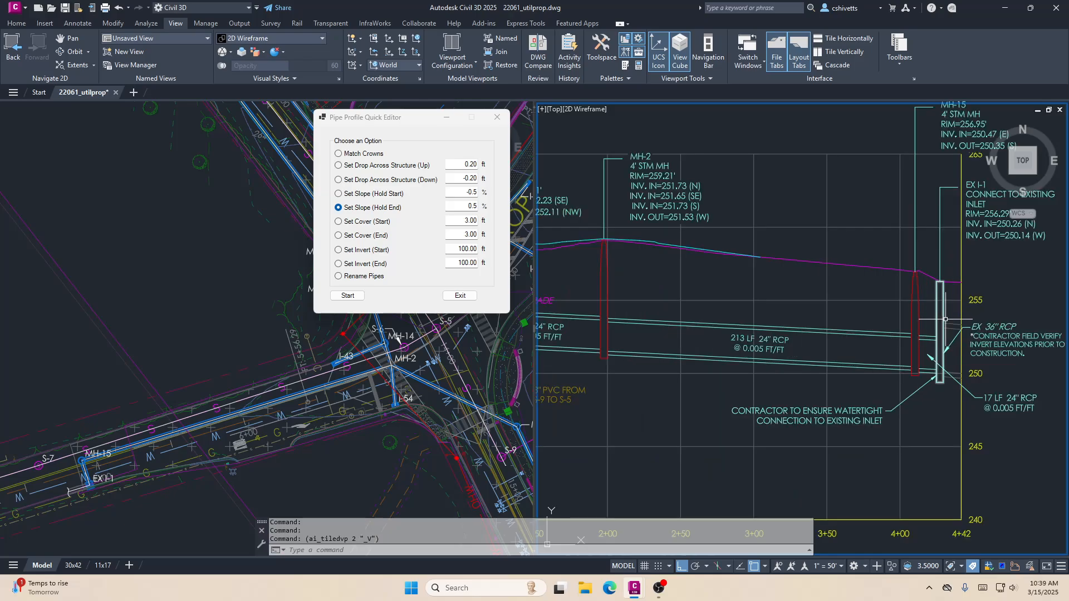
{"action": "left_click", "coordinate": [943, 321]}
{"action": "key", "text": "Escape"}
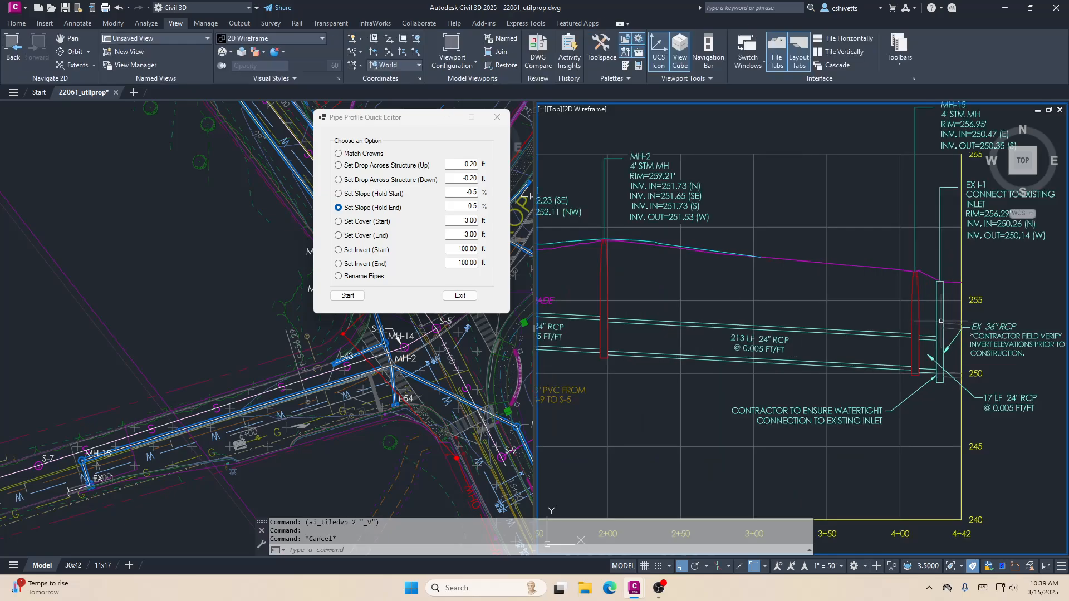
{"action": "middle_click_drag", "start_coordinate": [941, 321], "coordinate": [873, 329]}
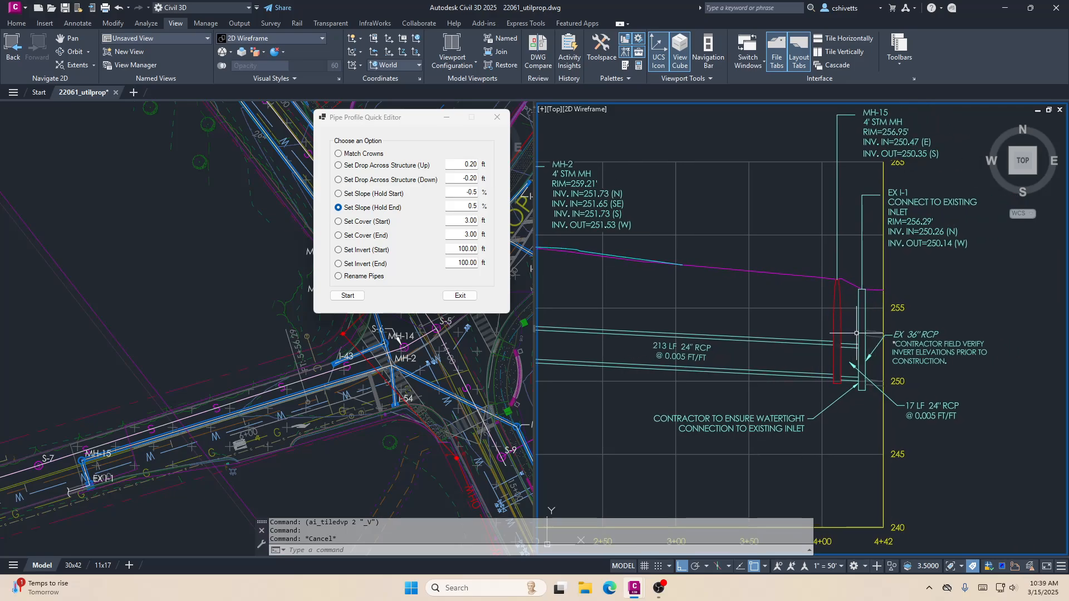
- Match the crown of the 17 LF 24" RCP to the existing downstream 36" RCP at inlet EX I-1 using Match Crowns
{"action": "left_click", "coordinate": [377, 157]}
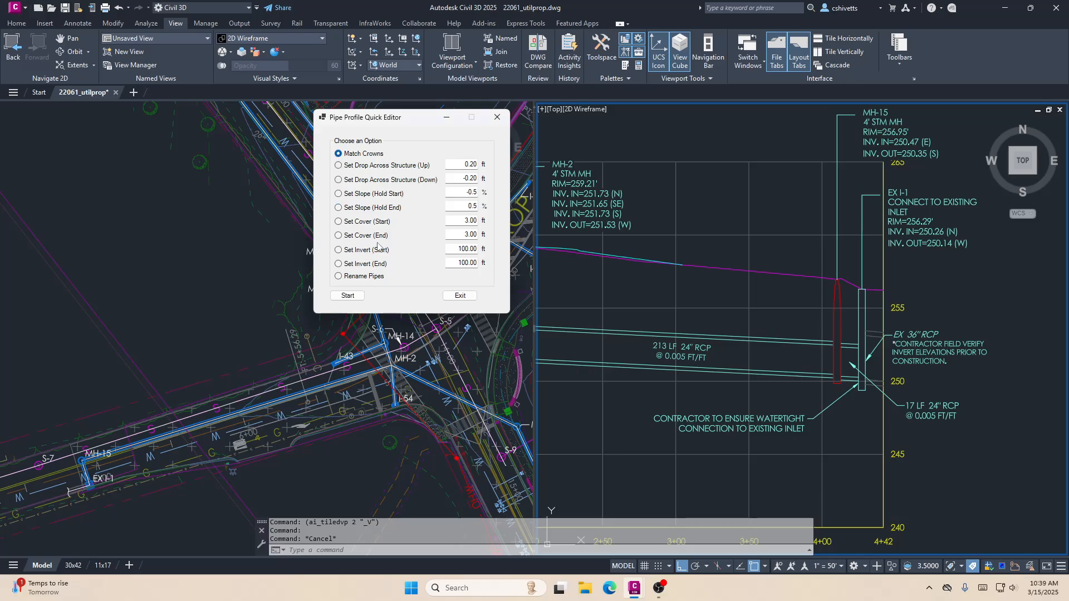
{"action": "left_click", "coordinate": [348, 296]}
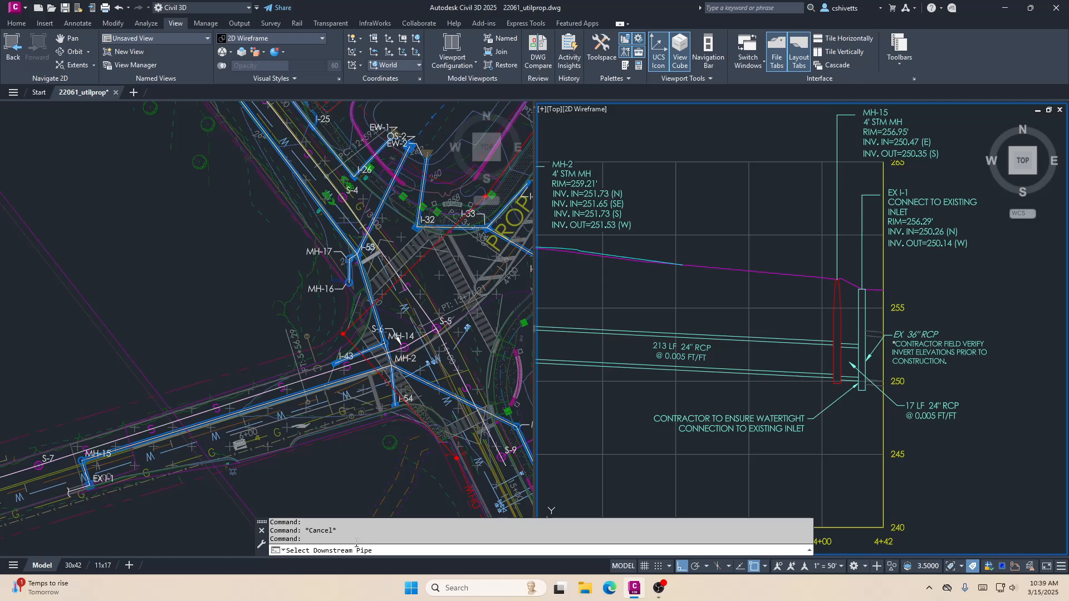
{"action": "left_click", "coordinate": [878, 333]}
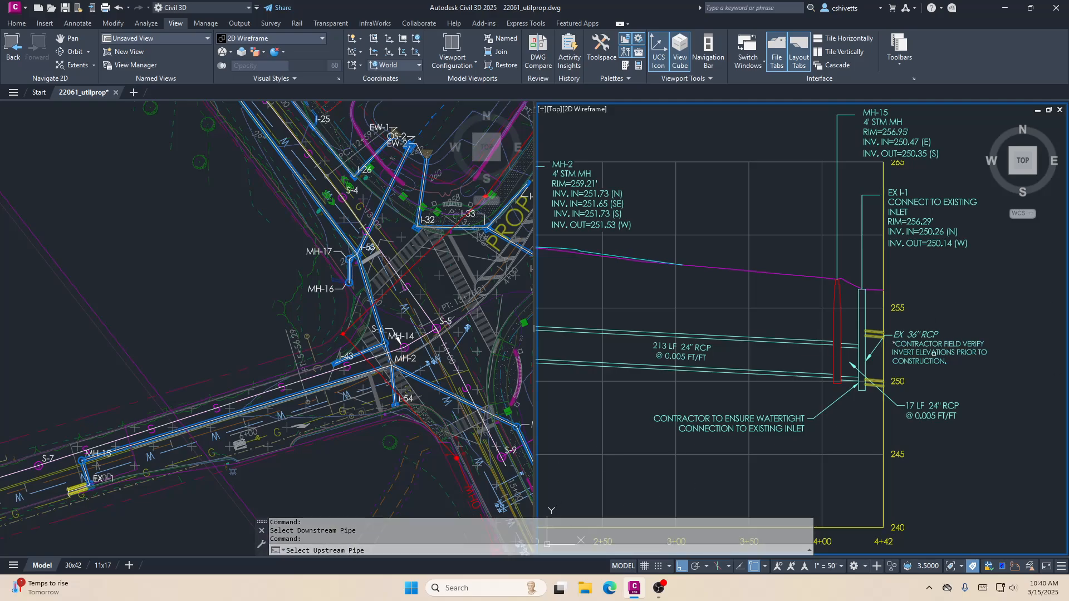
{"action": "left_click", "coordinate": [861, 350]}
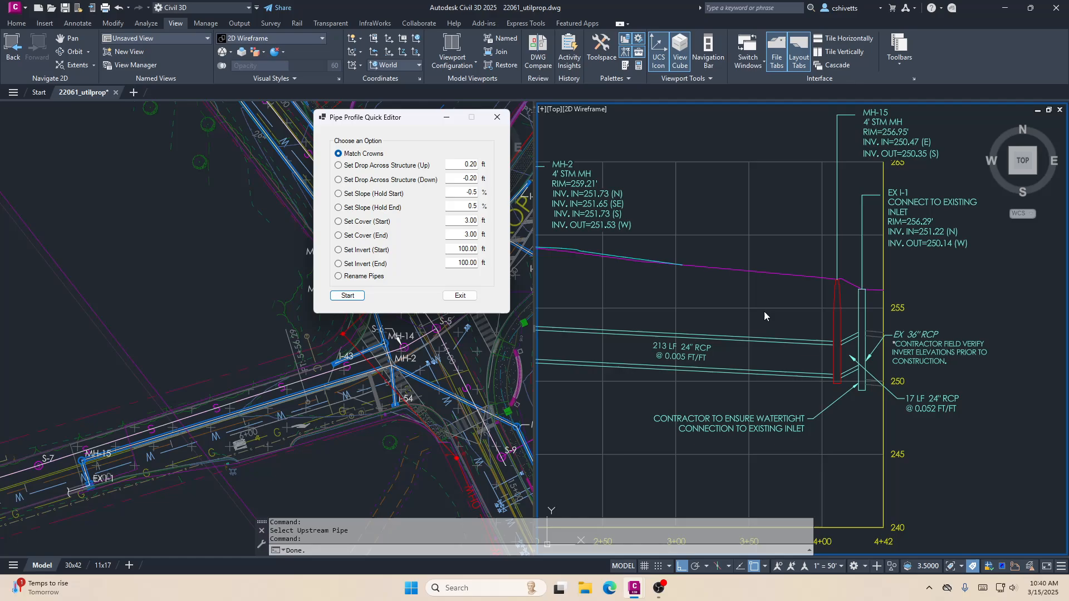
- Set the 17 LF 24" RCP between MH-15 and EX I-1 to a 0.5% slope, holding its end
{"action": "left_click", "coordinate": [371, 207]}
{"action": "left_click", "coordinate": [347, 295]}
{"action": "left_click", "coordinate": [850, 339]}
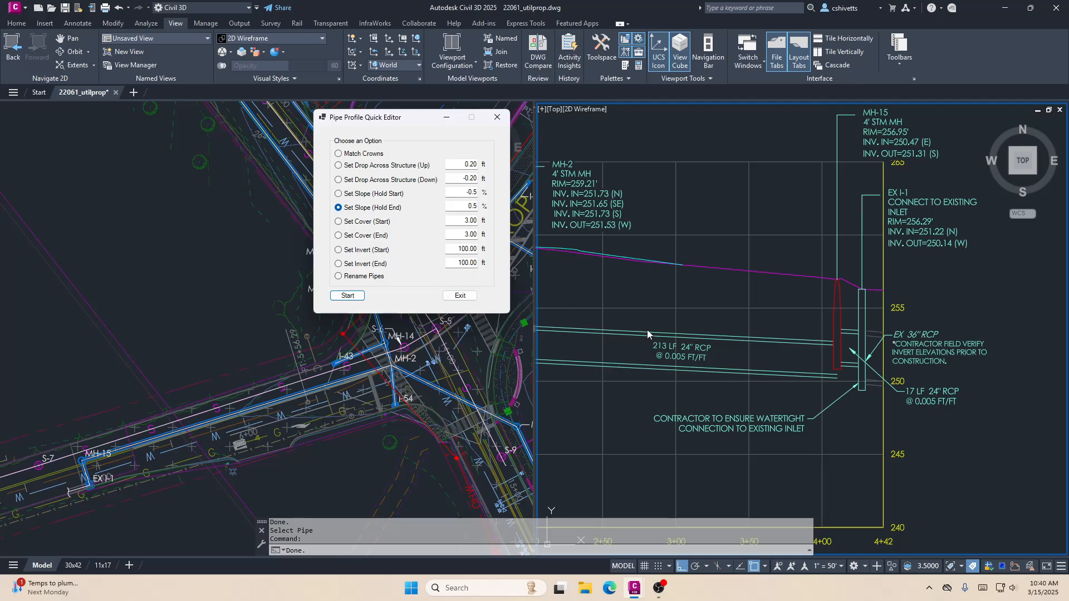
- Set an upward drop of 0.20 ft across MH-15 from the downstream 17 LF pipe to the upstream 213 LF pipe
{"action": "left_click", "coordinate": [374, 166]}
{"action": "left_click", "coordinate": [348, 296]}
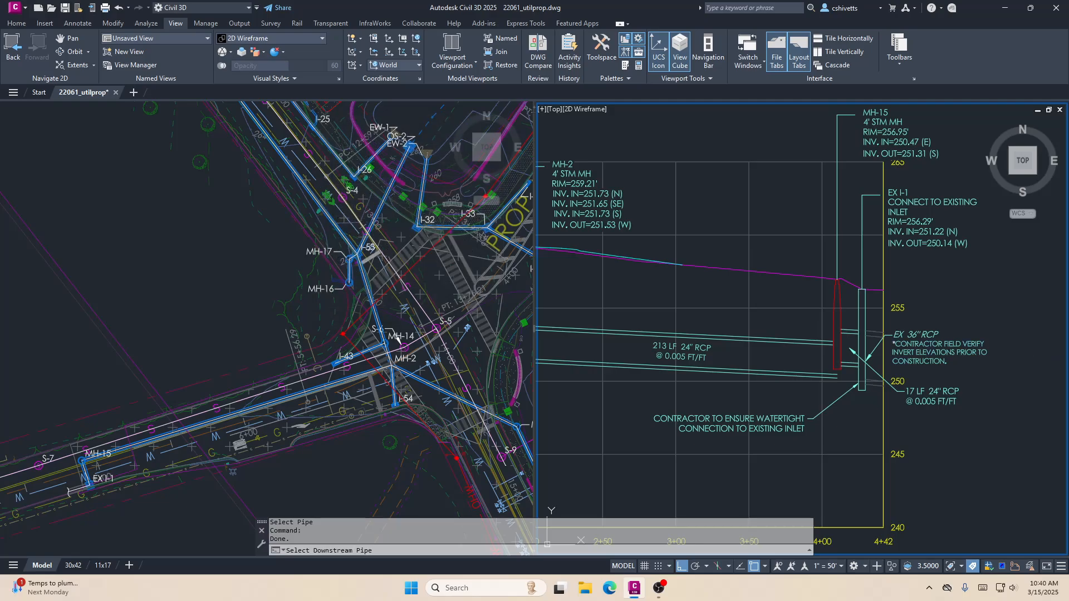
{"action": "left_click", "coordinate": [850, 333]}
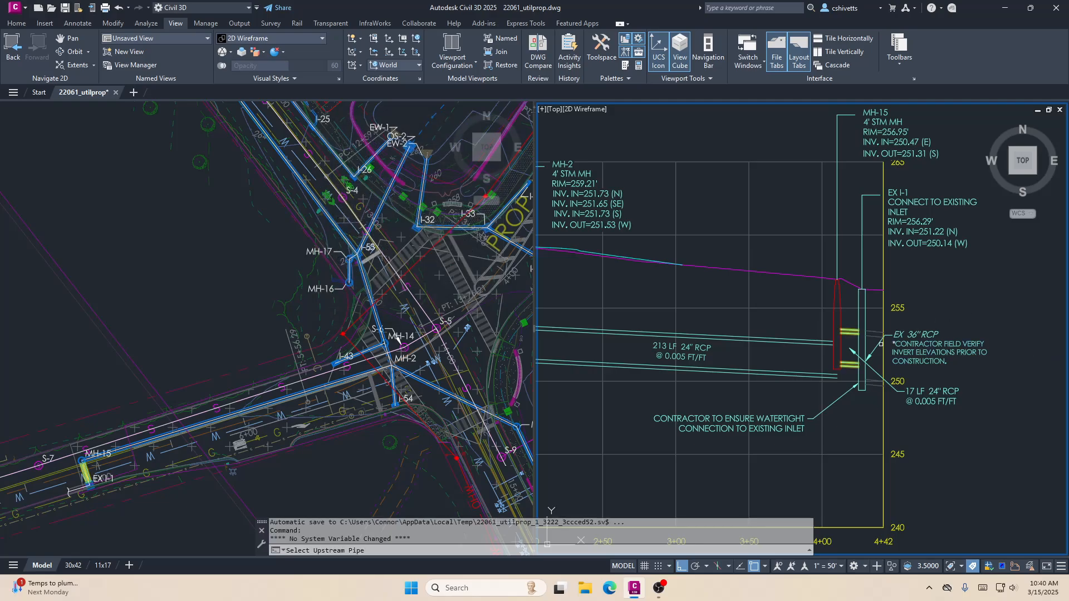
{"action": "left_click", "coordinate": [802, 341]}
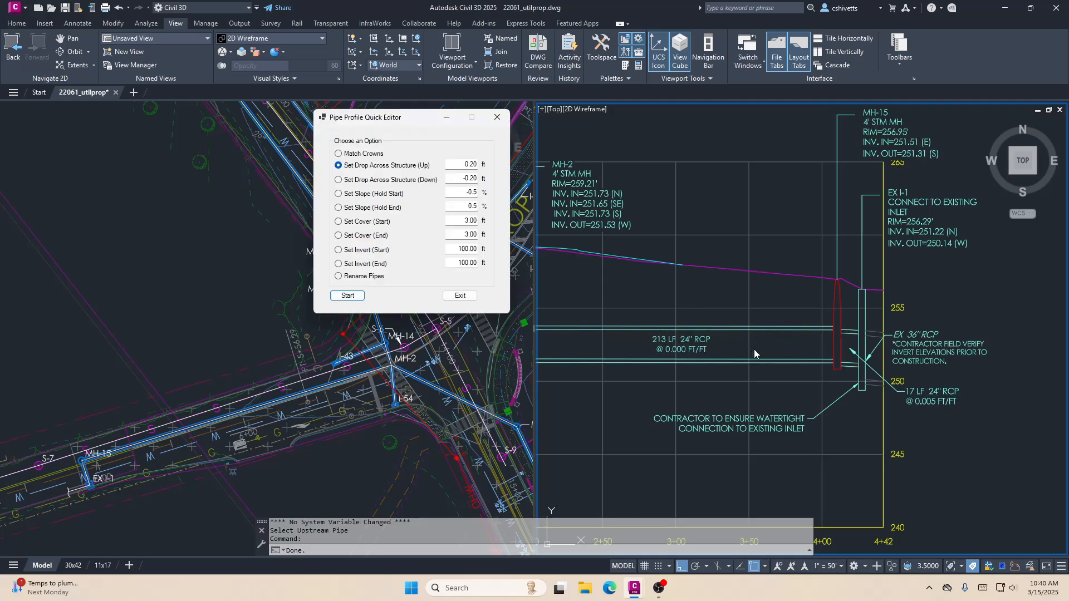
- Set the 213 LF 24" RCP between MH-2 and MH-15 to a 0.5% slope holding its end, picking the pipe in plan
{"action": "middle_click_drag", "start_coordinate": [725, 385], "coordinate": [831, 398]}
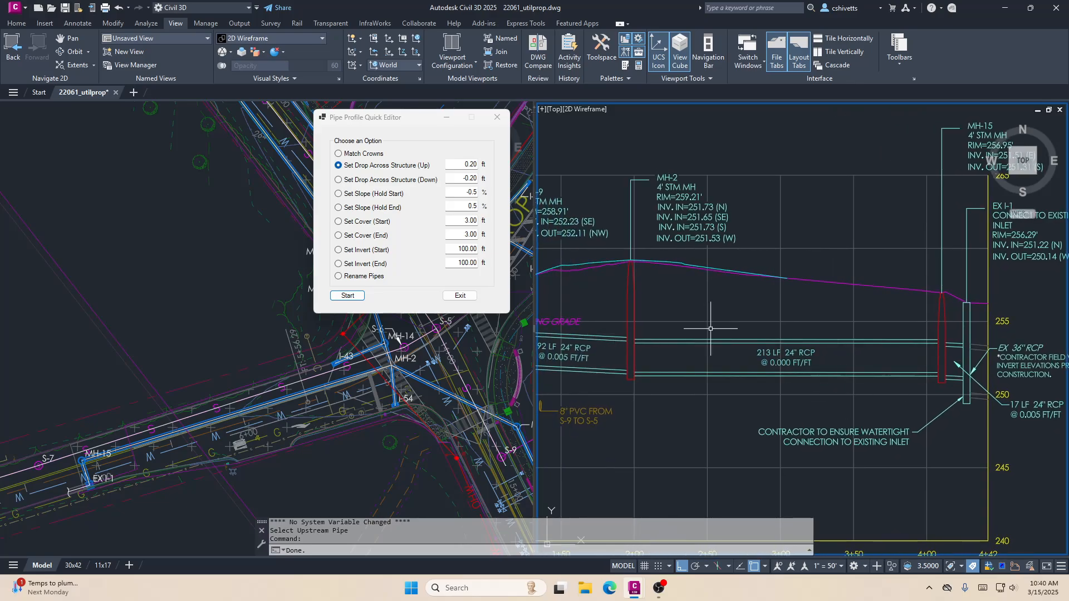
{"action": "left_click", "coordinate": [350, 209]}
{"action": "left_click_drag", "start_coordinate": [392, 121], "coordinate": [370, 102]}
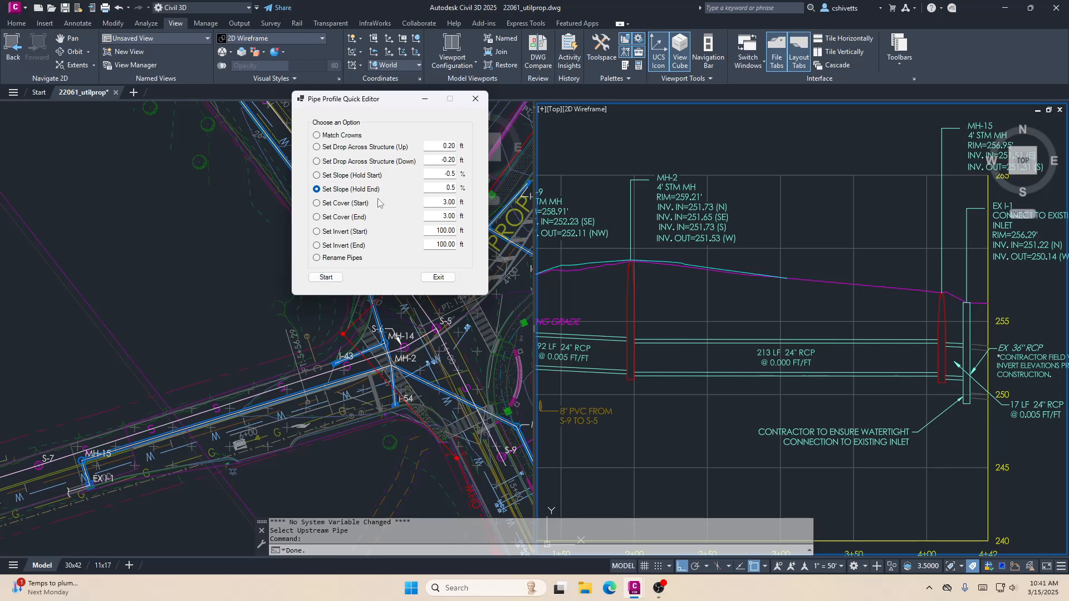
{"action": "left_click", "coordinate": [327, 277]}
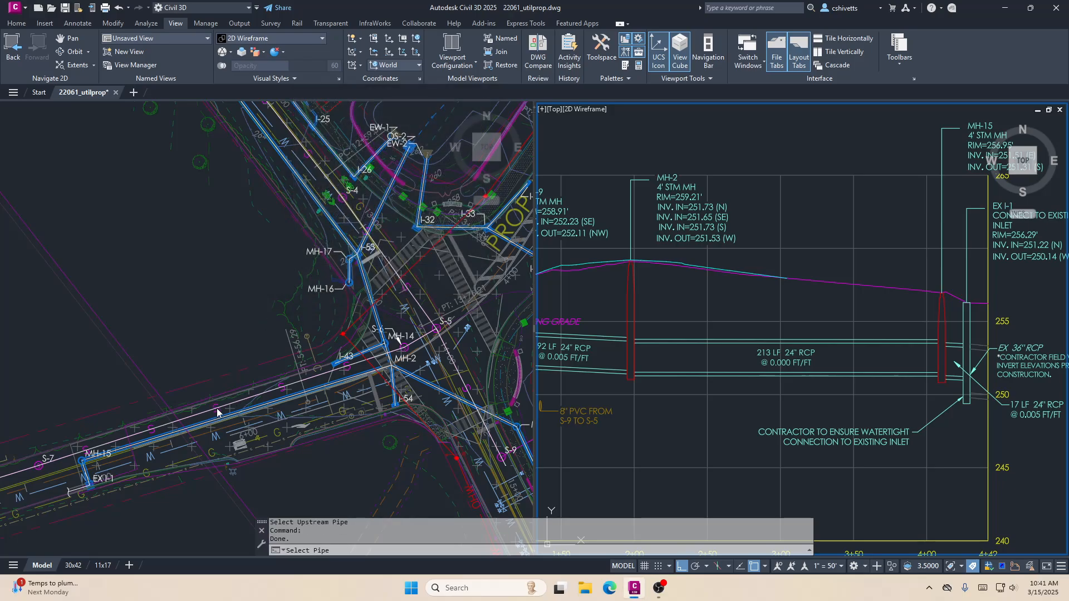
{"action": "scroll", "coordinate": [205, 427], "scroll_direction": "up", "scroll_amount": 5}
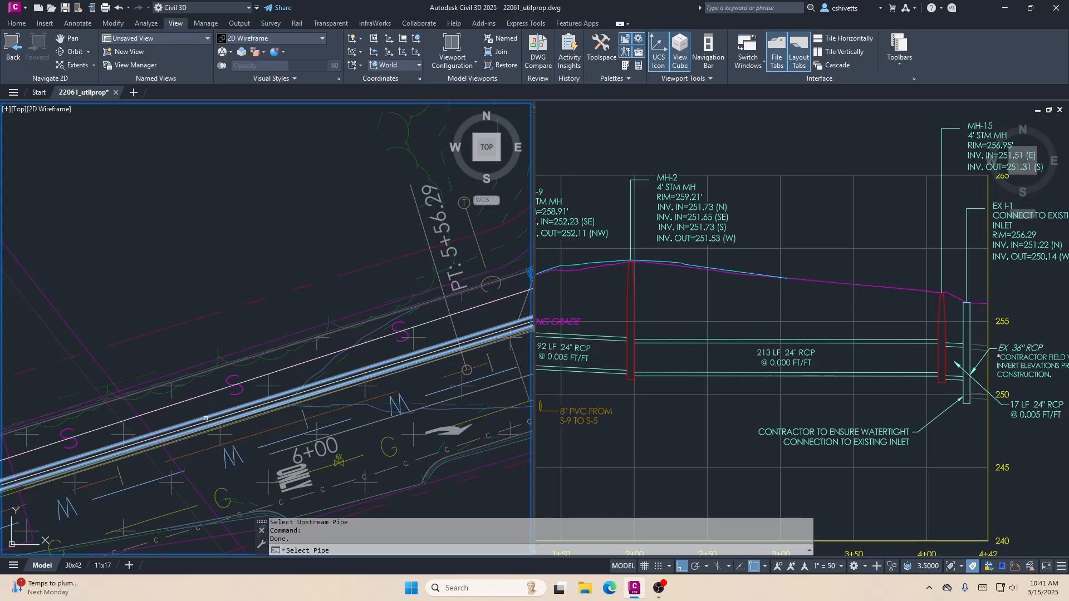
{"action": "left_click", "coordinate": [206, 418]}
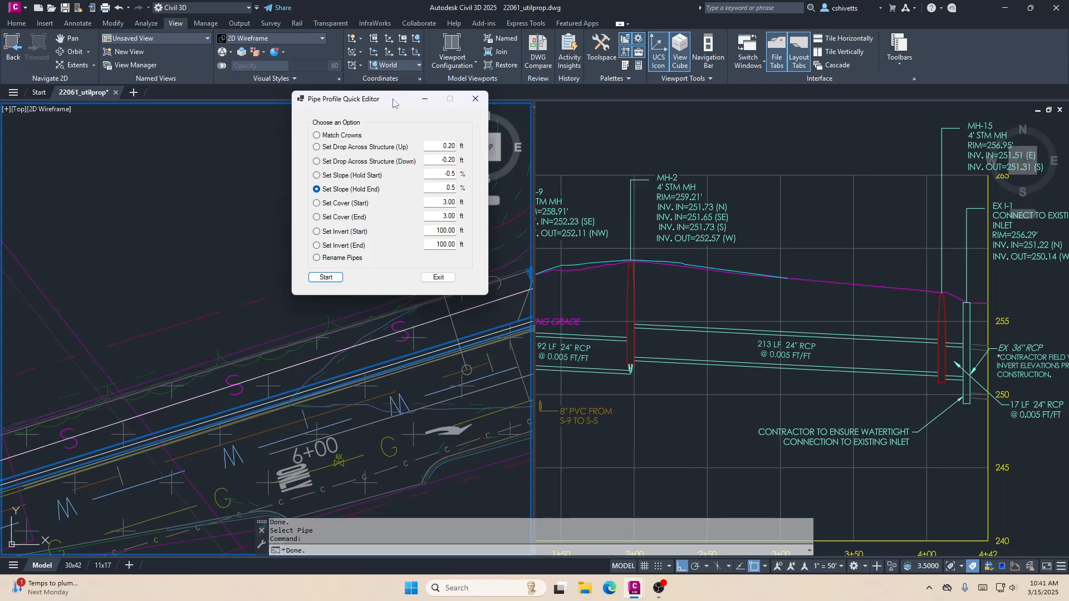
{"action": "left_click_drag", "start_coordinate": [366, 104], "coordinate": [312, 114]}
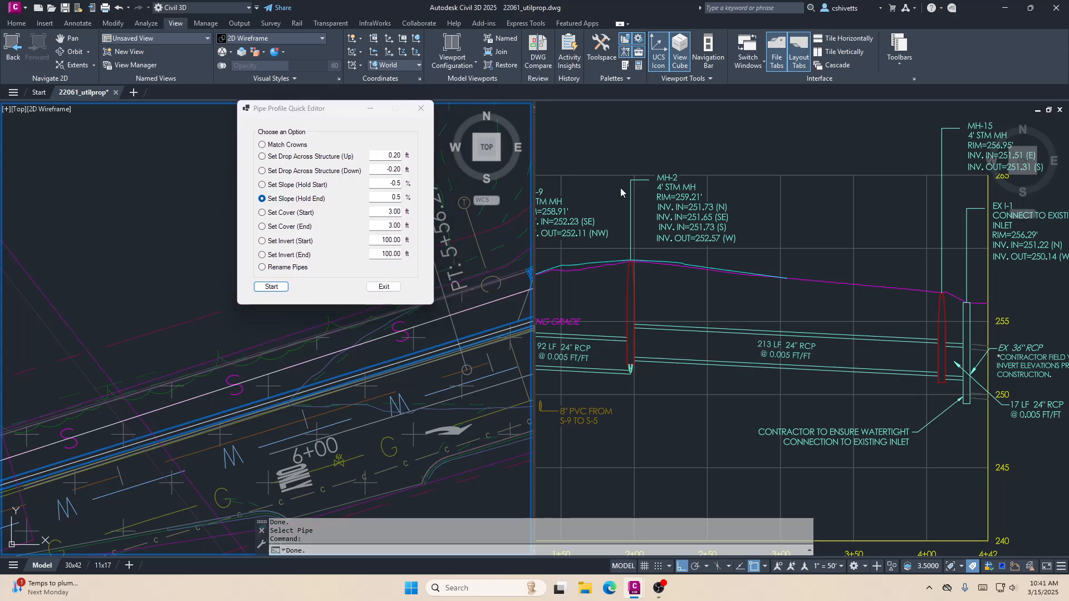
- Examine the pipe connections and inverts at MH-2 and downstream to EX I-1 in the OS-3 to EX-I-1 profile
{"action": "left_click", "coordinate": [653, 129]}
{"action": "scroll", "coordinate": [815, 330], "scroll_direction": "down", "scroll_amount": 2}
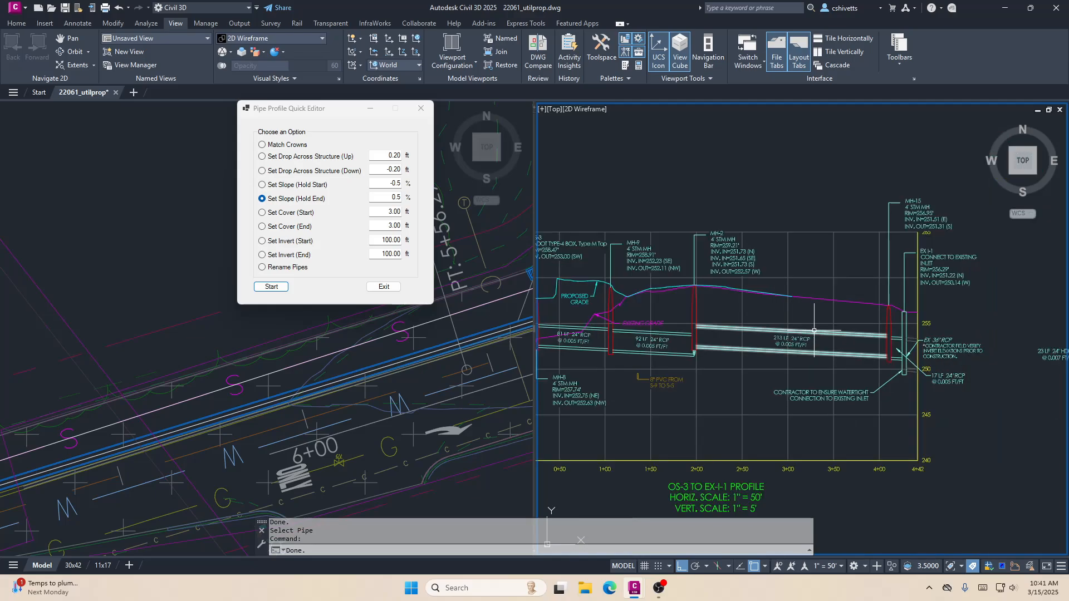
{"action": "scroll", "coordinate": [870, 349], "scroll_direction": "up", "scroll_amount": 2}
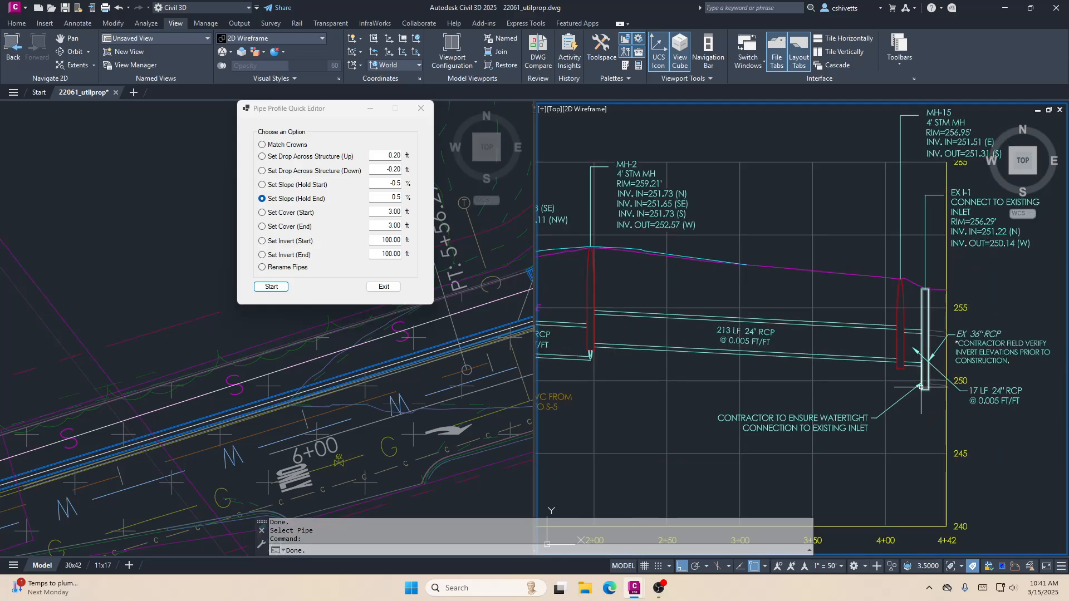
{"action": "middle_click_drag", "start_coordinate": [885, 381], "coordinate": [927, 378]}
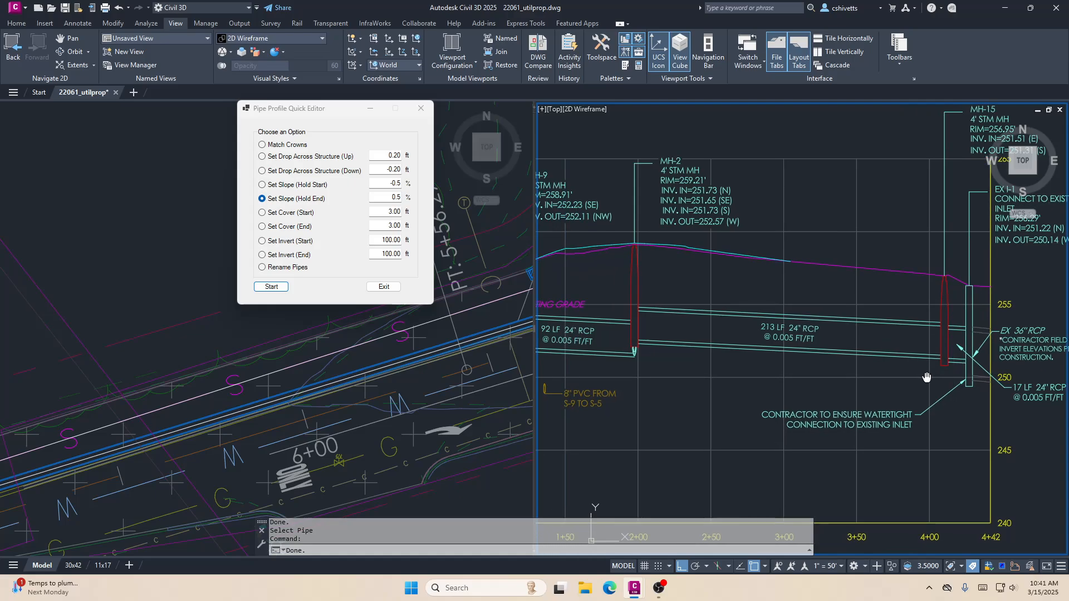
{"action": "scroll", "coordinate": [909, 380], "scroll_direction": "down", "scroll_amount": 2}
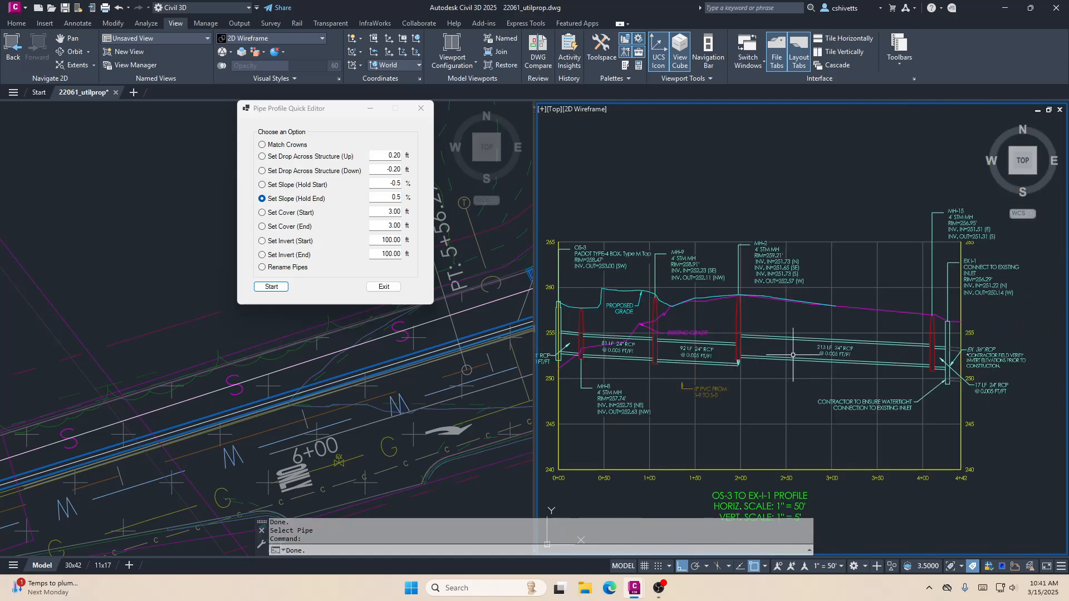
{"action": "middle_click_drag", "start_coordinate": [793, 354], "coordinate": [776, 367]}
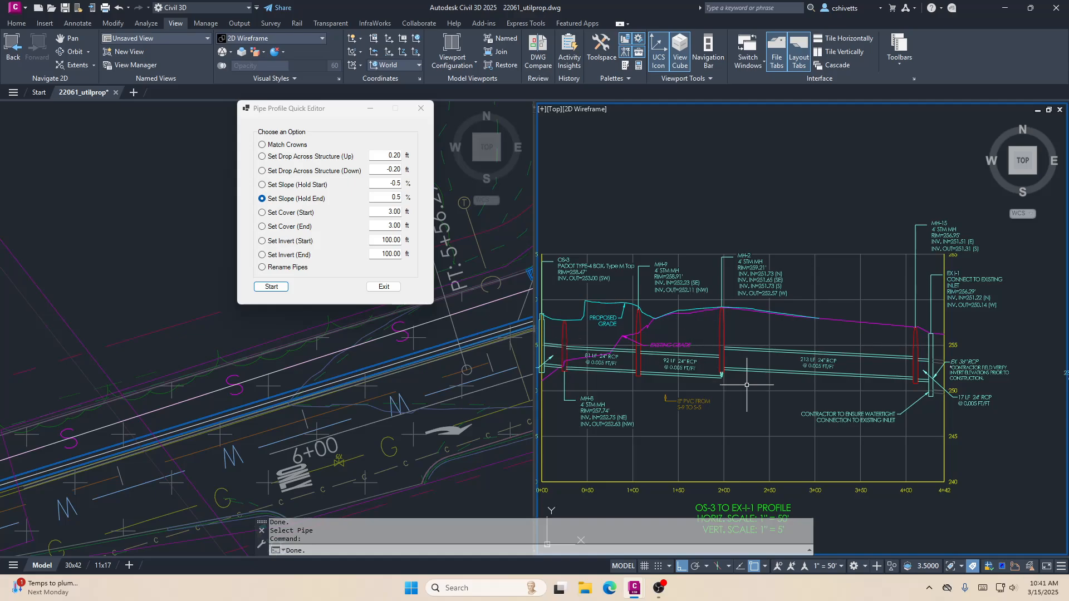
{"action": "scroll", "coordinate": [746, 385], "scroll_direction": "up", "scroll_amount": 3}
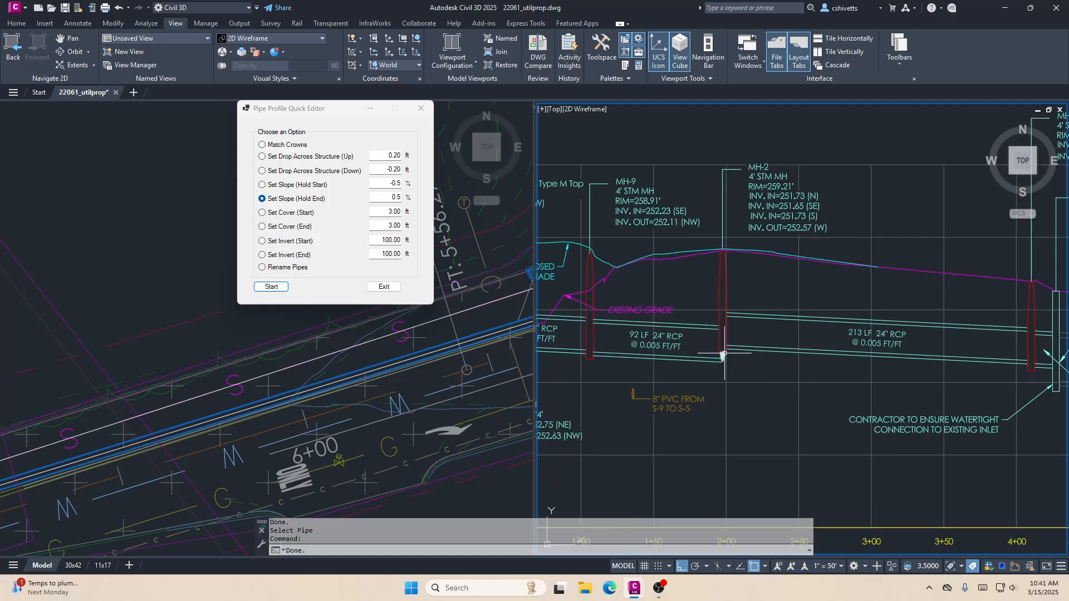
{"action": "scroll", "coordinate": [724, 353], "scroll_direction": "up", "scroll_amount": 2}
{"action": "middle_click_drag", "start_coordinate": [786, 383], "coordinate": [745, 384]}
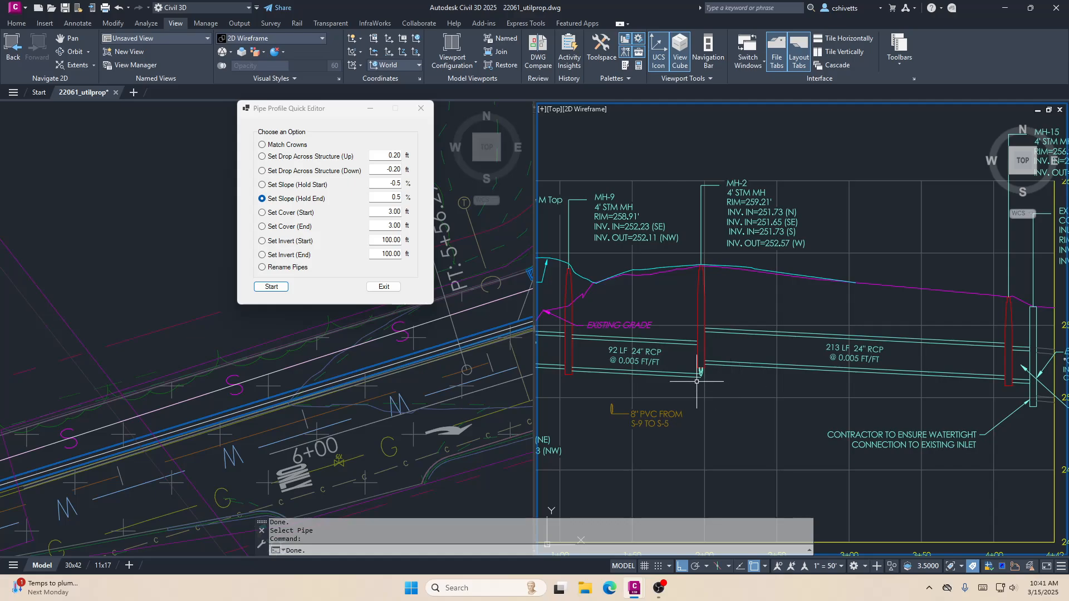
{"action": "middle_click_drag", "start_coordinate": [981, 378], "coordinate": [934, 372]}
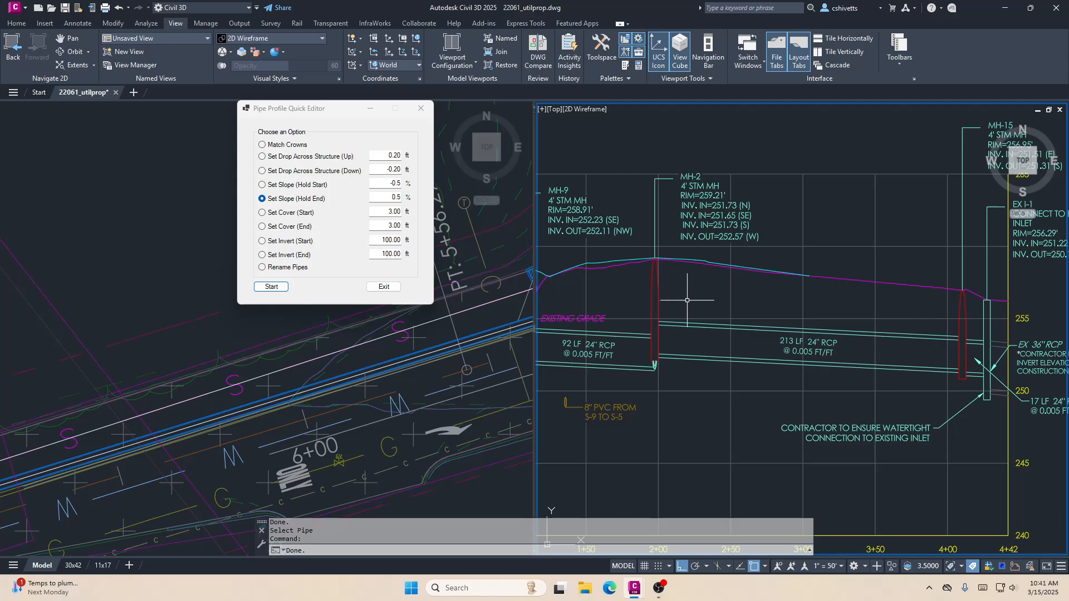
{"action": "middle_click_drag", "start_coordinate": [687, 300], "coordinate": [674, 283]}
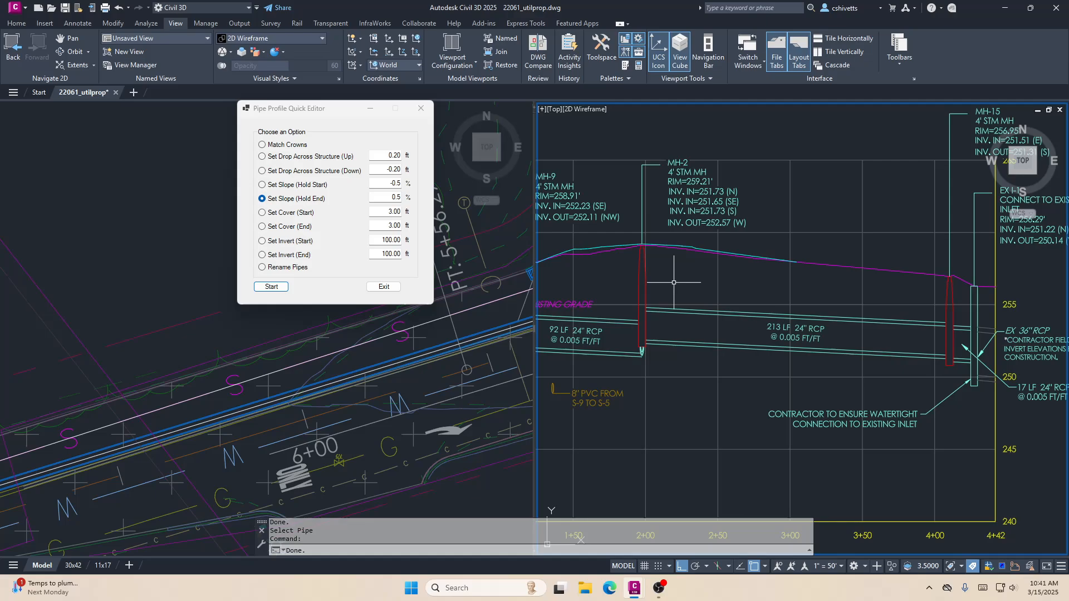
- Set the start invert of the 213 LF 24" RCP at MH-2 to 251.53 ft
{"action": "left_click", "coordinate": [300, 241]}
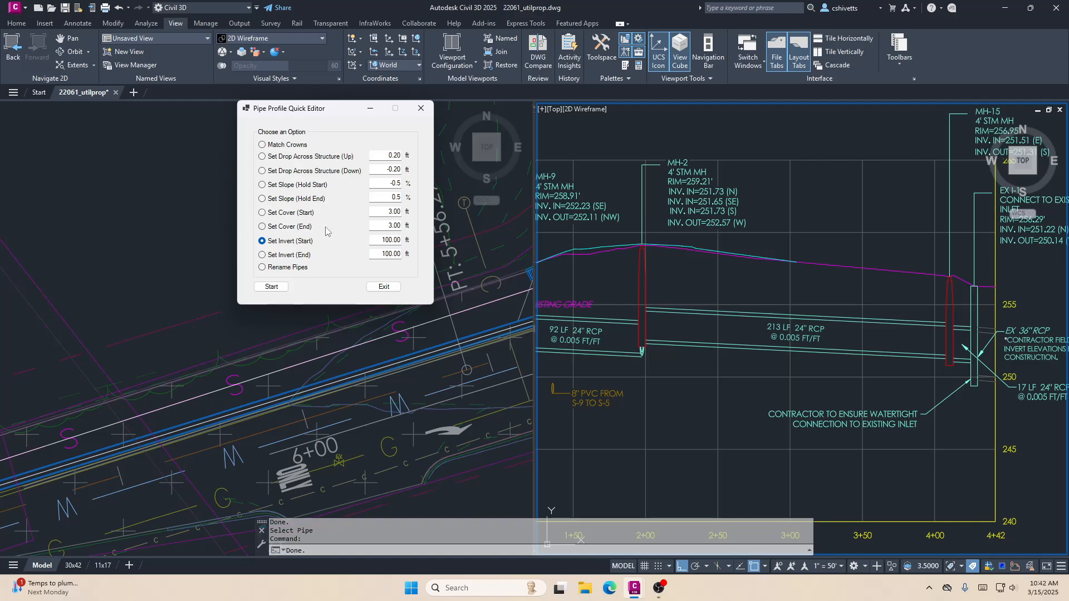
{"action": "double_click", "coordinate": [390, 240]}
{"action": "type", "text": "251.53"}
{"action": "left_click", "coordinate": [282, 287]}
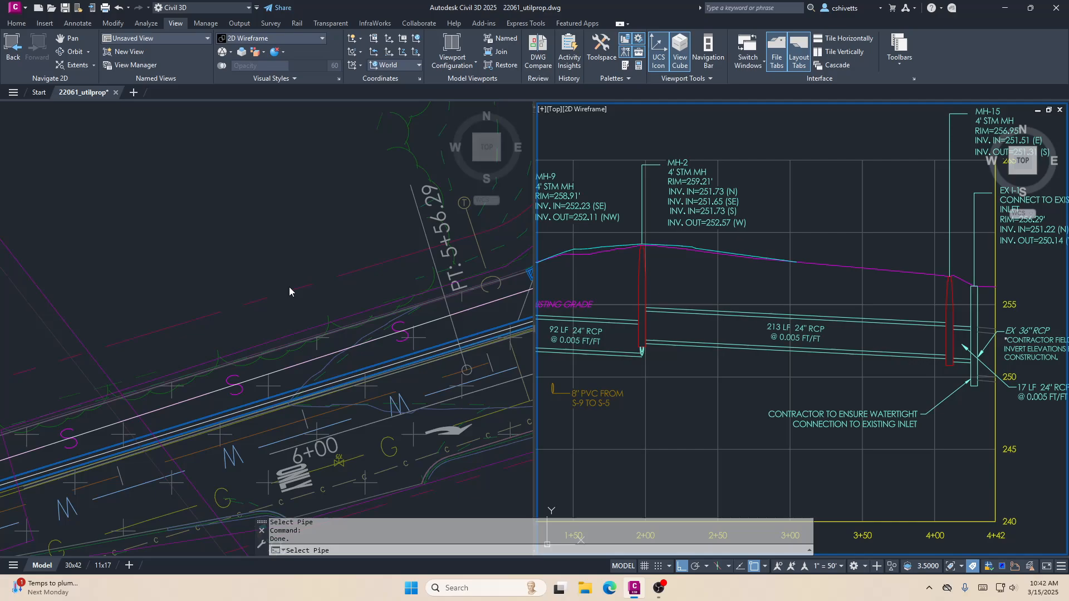
{"action": "left_click", "coordinate": [662, 314]}
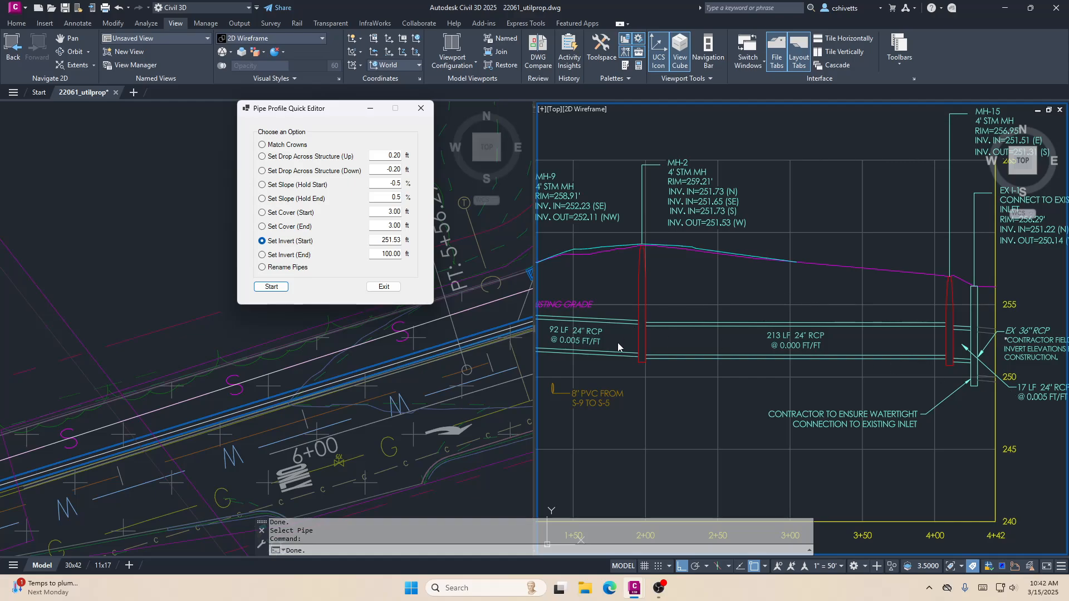
- Set the 213 LF 24" RCP between MH-2 and MH-15 to a -0.5% slope, holding its start
{"action": "left_click", "coordinate": [298, 188]}
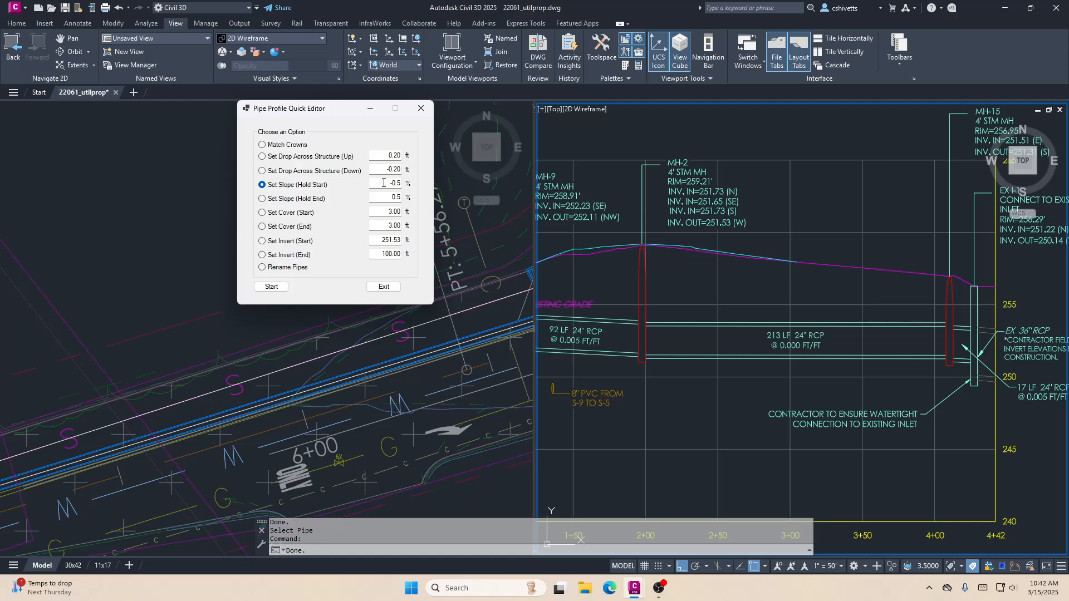
{"action": "left_click", "coordinate": [271, 287]}
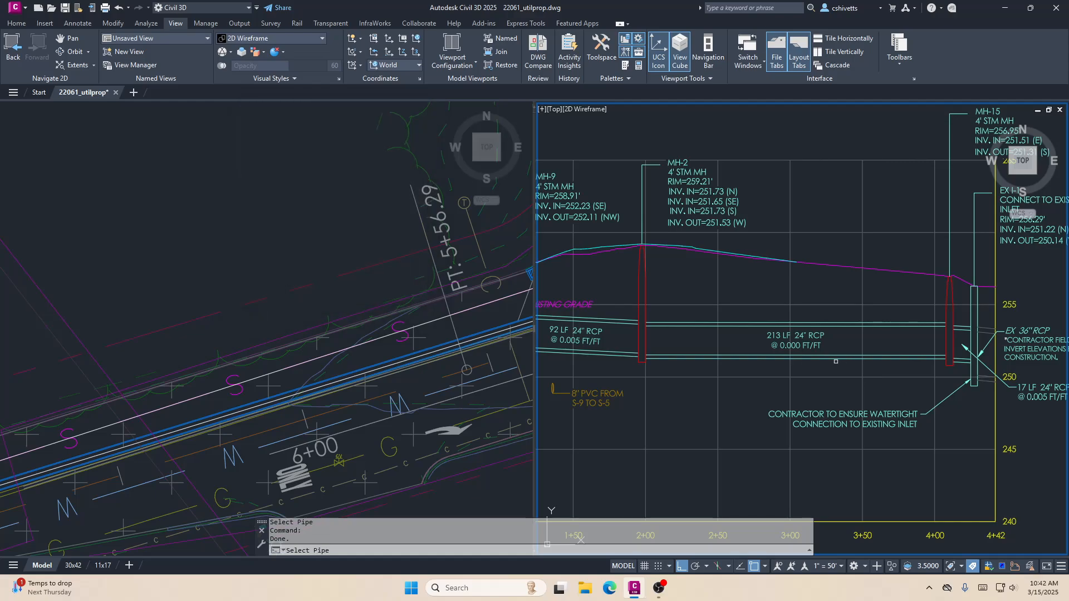
{"action": "left_click", "coordinate": [708, 329]}
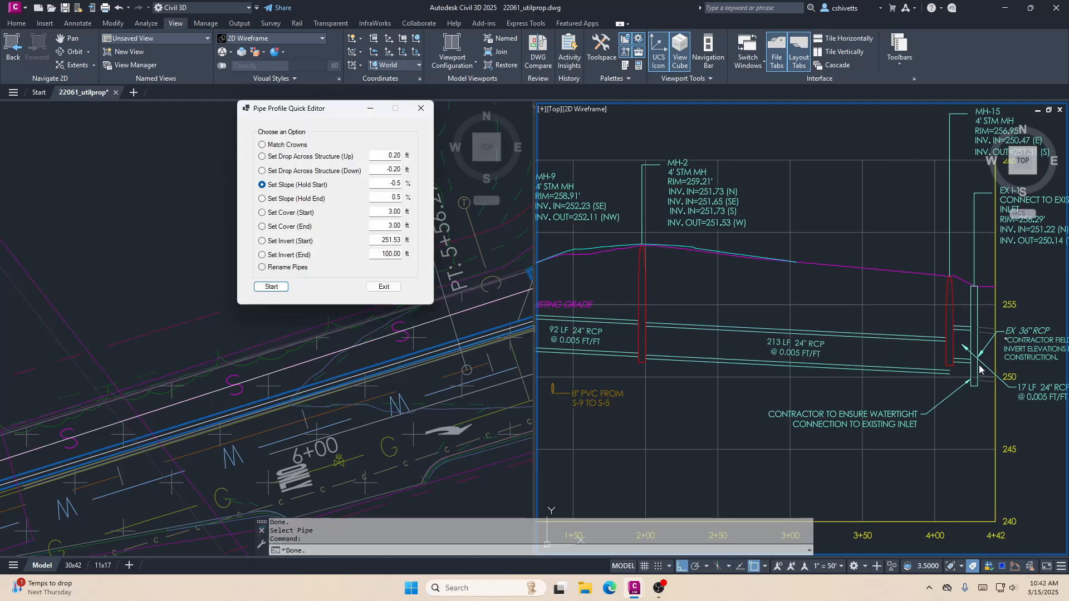
- Set a downward drop of -0.20 ft across MH-15 from the upstream 213 LF pipe to the downstream 17 LF pipe
{"action": "middle_click_drag", "start_coordinate": [938, 344], "coordinate": [851, 334]}
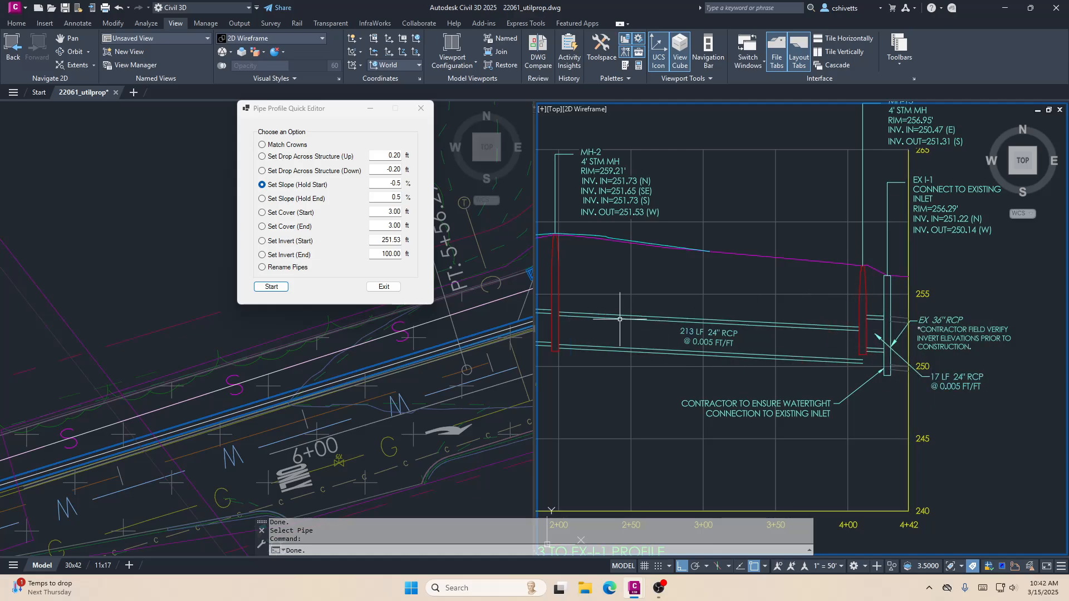
{"action": "left_click", "coordinate": [287, 170]}
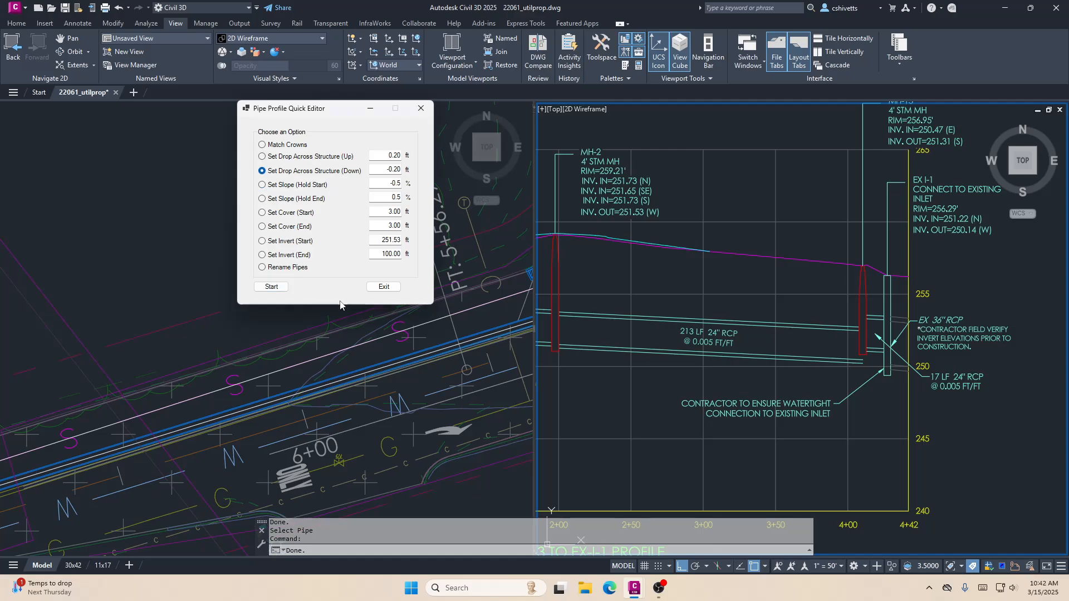
{"action": "left_click", "coordinate": [273, 288]}
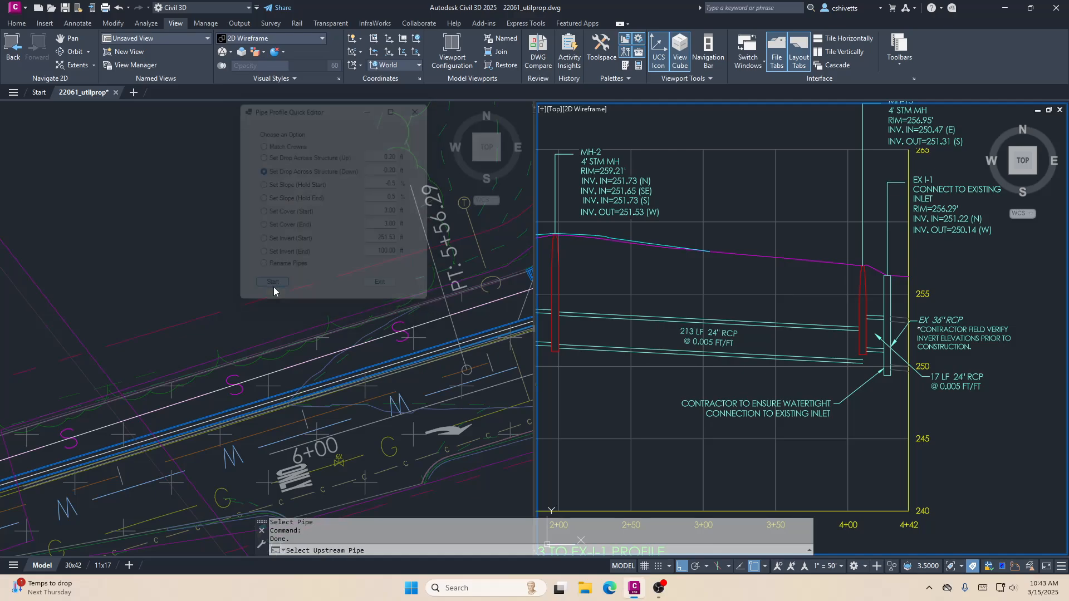
{"action": "left_click", "coordinate": [834, 361]}
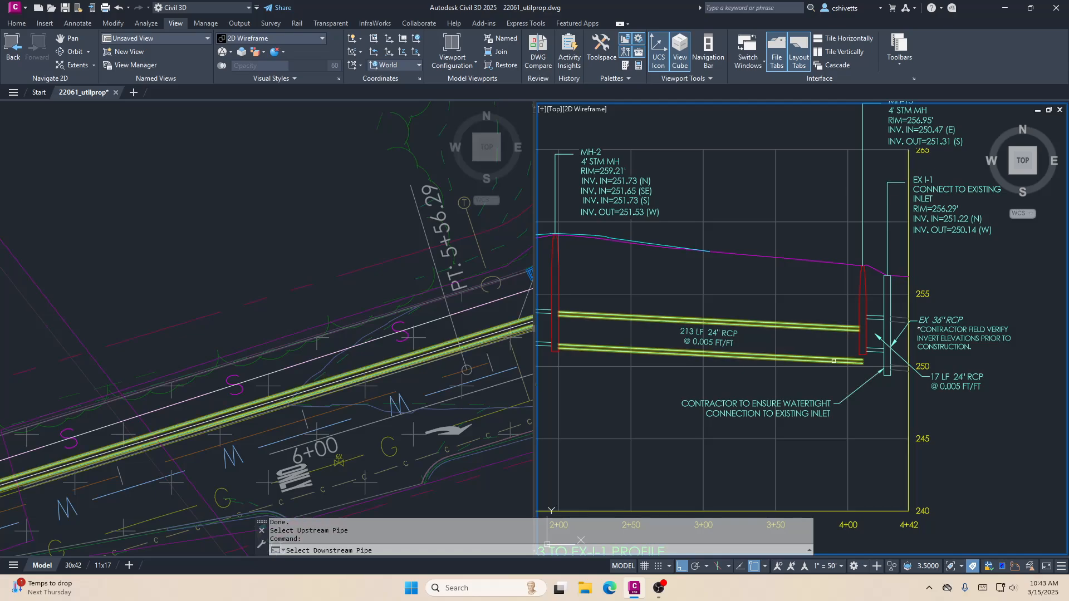
{"action": "left_click", "coordinate": [875, 353]}
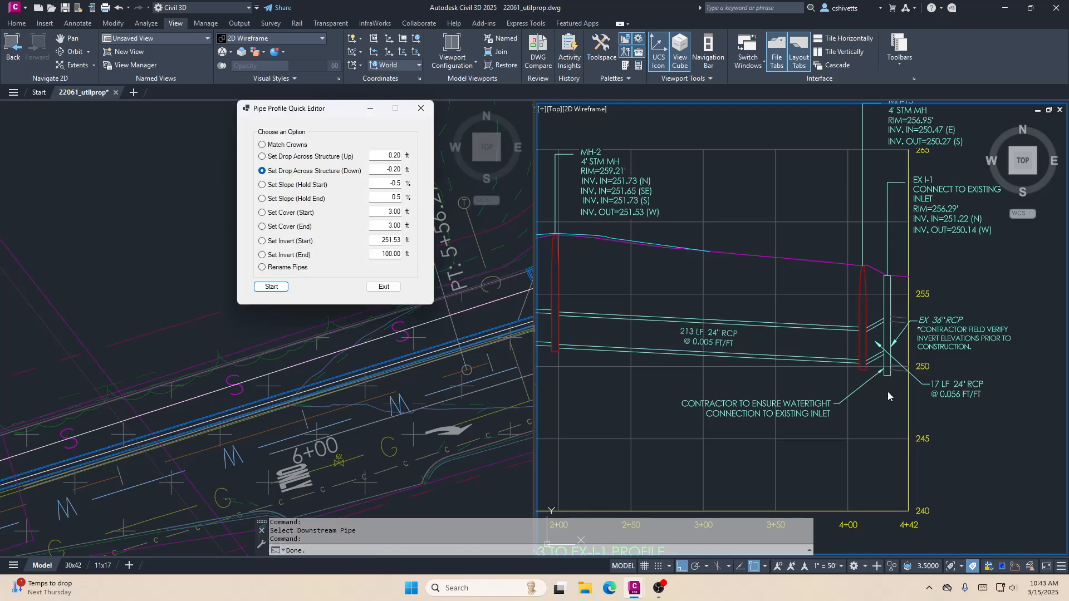
- Set the 17 LF 24" RCP between MH-15 and EX I-1 to a -0.5% slope, holding its start
{"action": "left_click", "coordinate": [298, 186]}
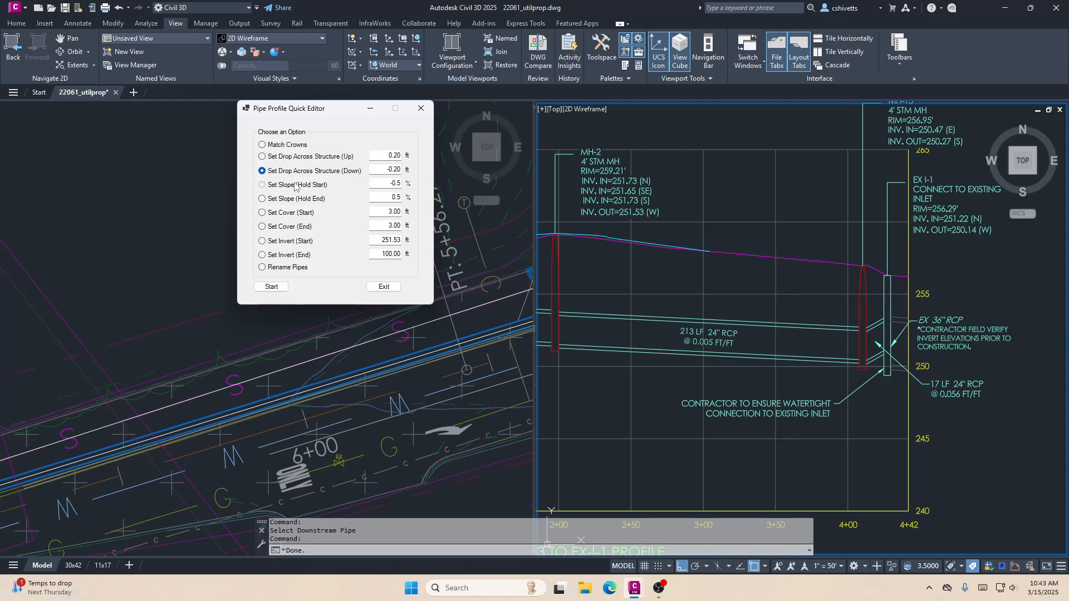
{"action": "left_click", "coordinate": [270, 287]}
{"action": "left_click", "coordinate": [874, 361]}
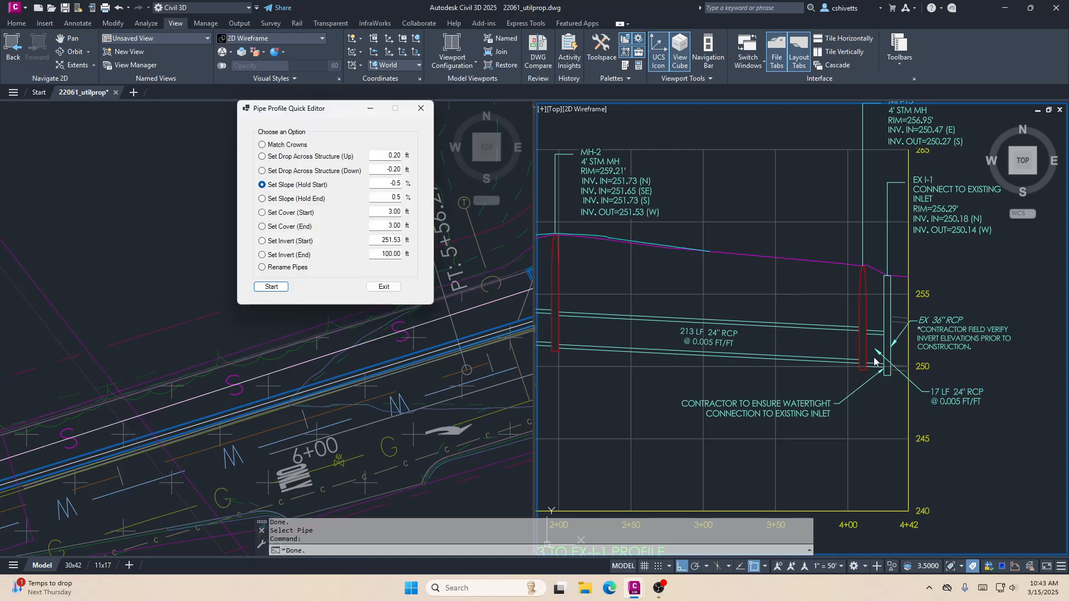
- Find the S-9 to EX-S-1 profile and examine the 8" PVC sewer pipe between manholes S-7 and S-8
{"action": "scroll", "coordinate": [867, 306], "scroll_direction": "down", "scroll_amount": 4}
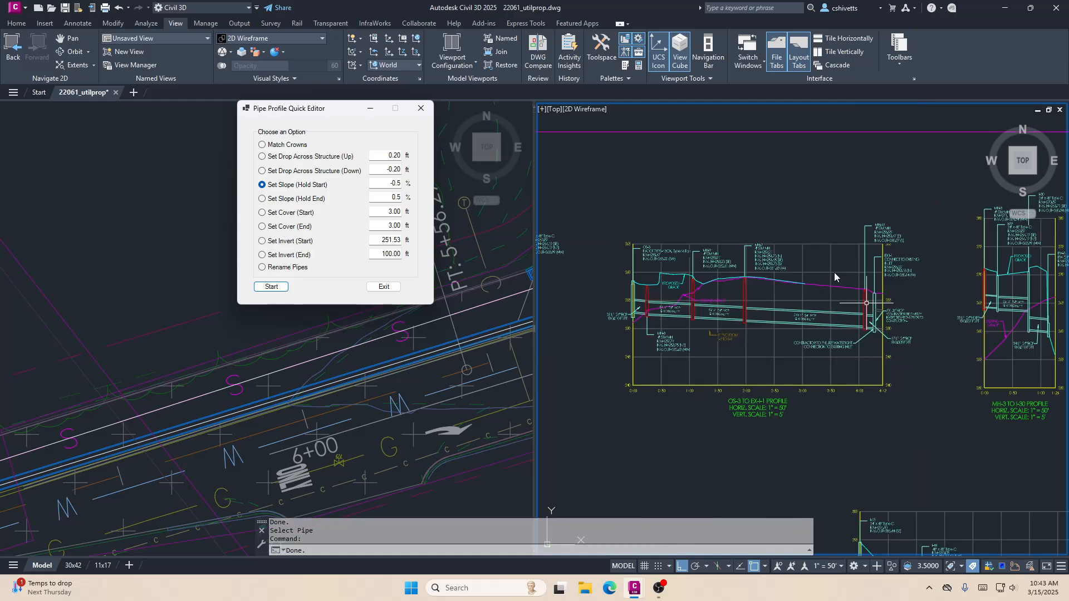
{"action": "middle_click_drag", "start_coordinate": [709, 230], "coordinate": [801, 227]}
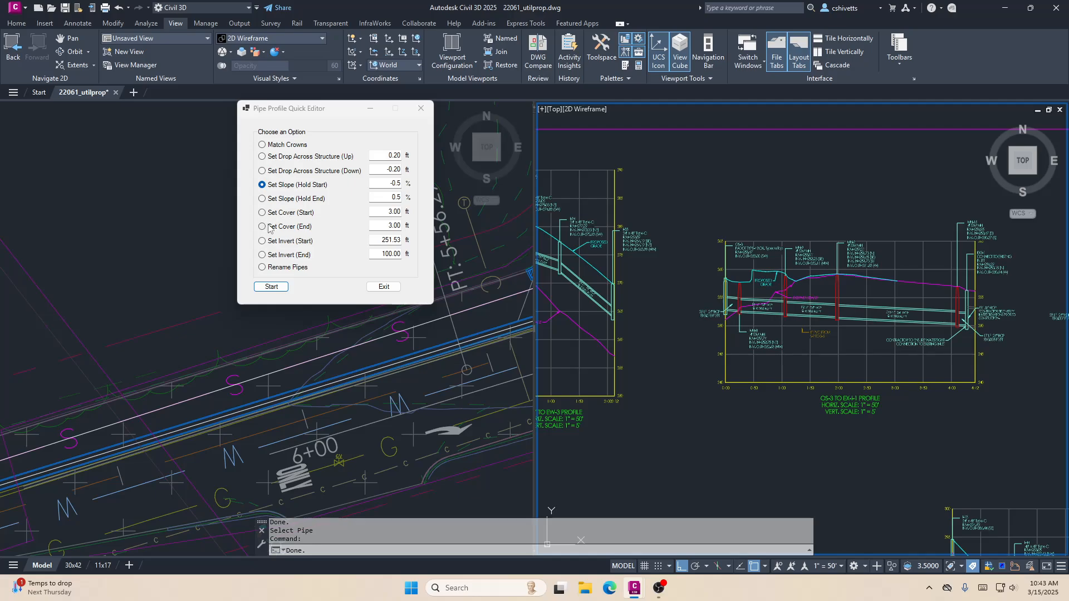
{"action": "middle_click_drag", "start_coordinate": [695, 329], "coordinate": [809, 321]}
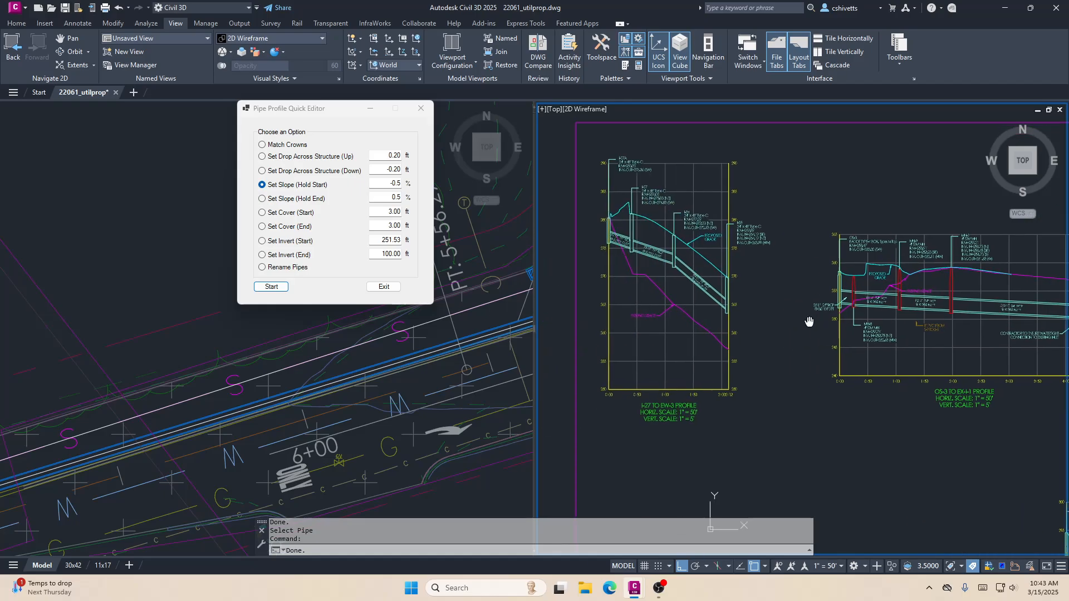
{"action": "scroll", "coordinate": [809, 322], "scroll_direction": "down", "scroll_amount": 5}
{"action": "scroll", "coordinate": [757, 215], "scroll_direction": "up", "scroll_amount": 2}
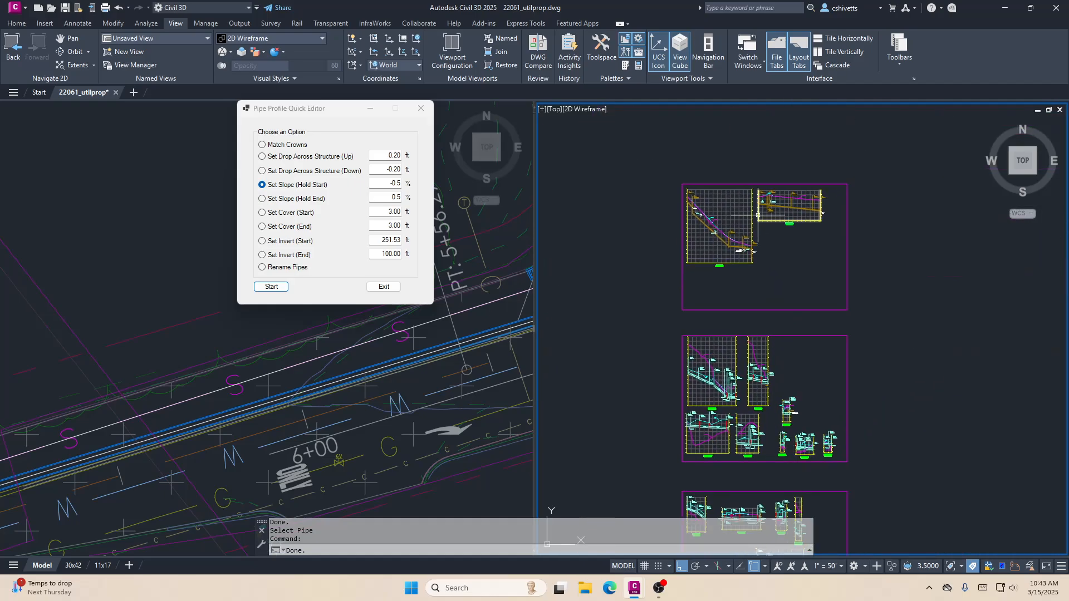
{"action": "scroll", "coordinate": [758, 215], "scroll_direction": "up", "scroll_amount": 8}
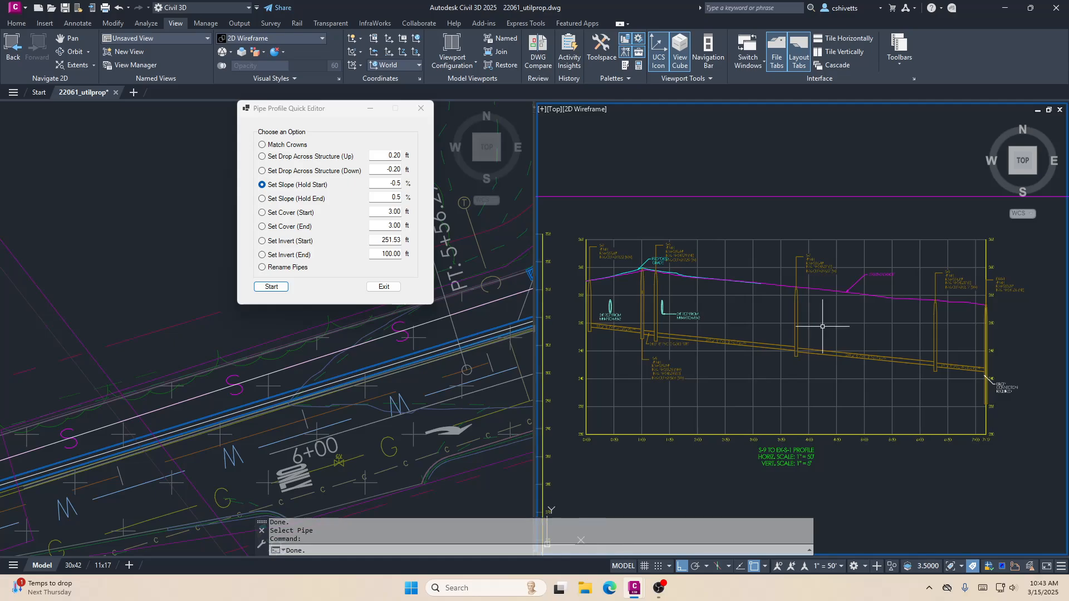
{"action": "middle_click_drag", "start_coordinate": [740, 353], "coordinate": [624, 394]}
{"action": "middle_click_drag", "start_coordinate": [674, 370], "coordinate": [658, 383]}
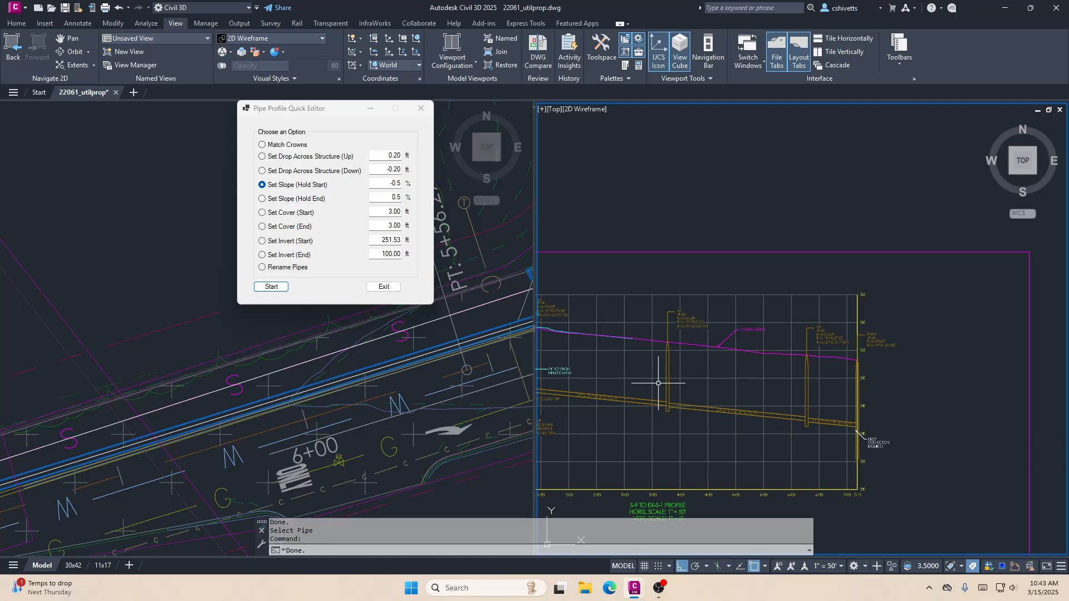
{"action": "scroll", "coordinate": [630, 374], "scroll_direction": "up", "scroll_amount": 4}
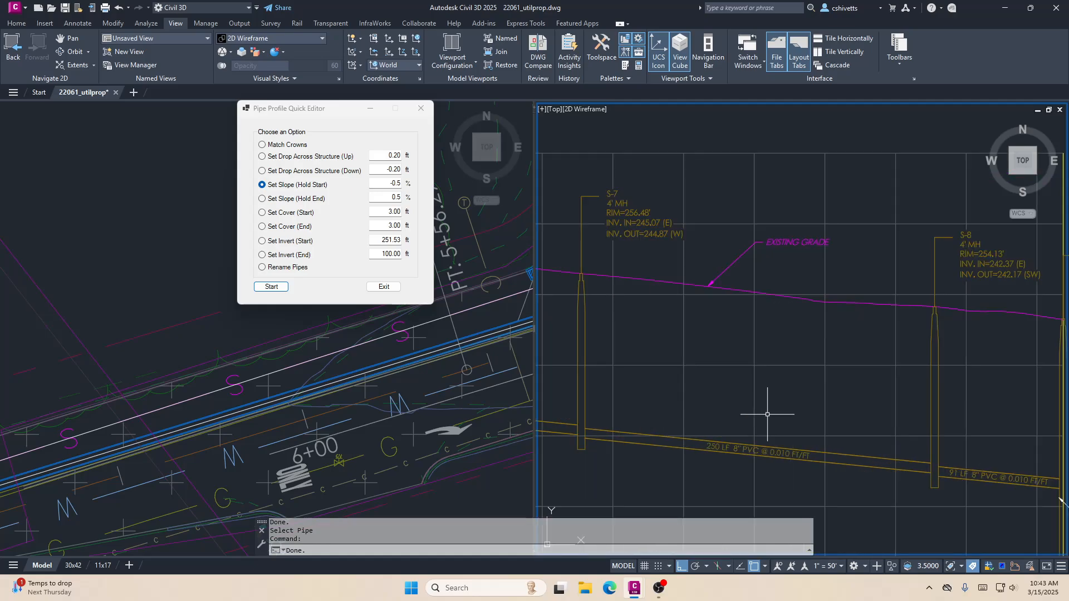
{"action": "middle_click_drag", "start_coordinate": [729, 397], "coordinate": [724, 397]}
{"action": "middle_click_drag", "start_coordinate": [657, 358], "coordinate": [685, 358]}
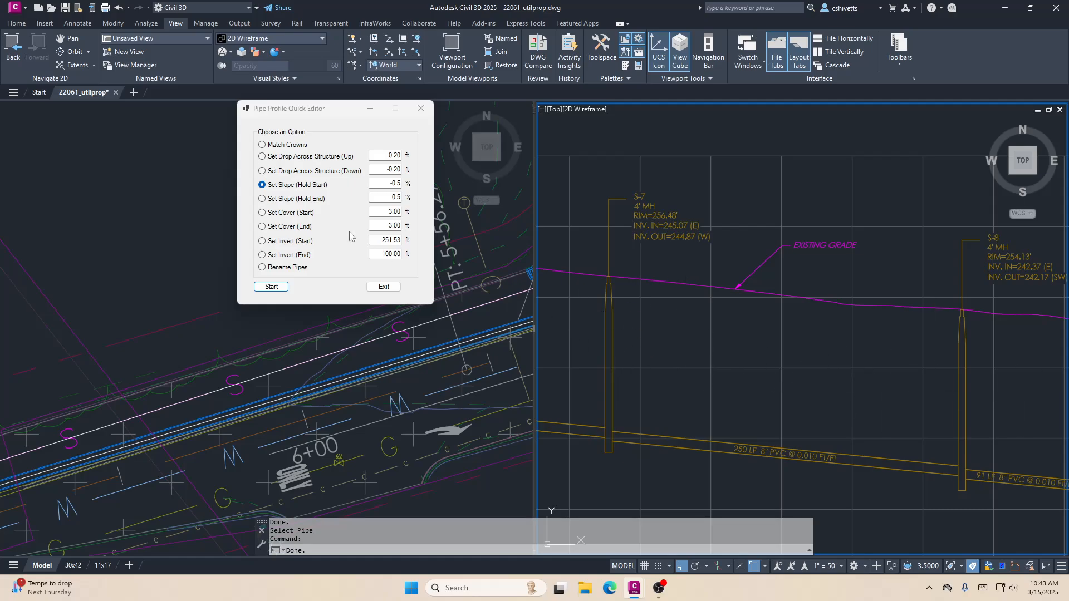
- Set the start cover of the 8" PVC pipe between S-7 and S-8 to 4 ft, accepting cover based on the upstream structure's rim
{"action": "left_click", "coordinate": [279, 213]}
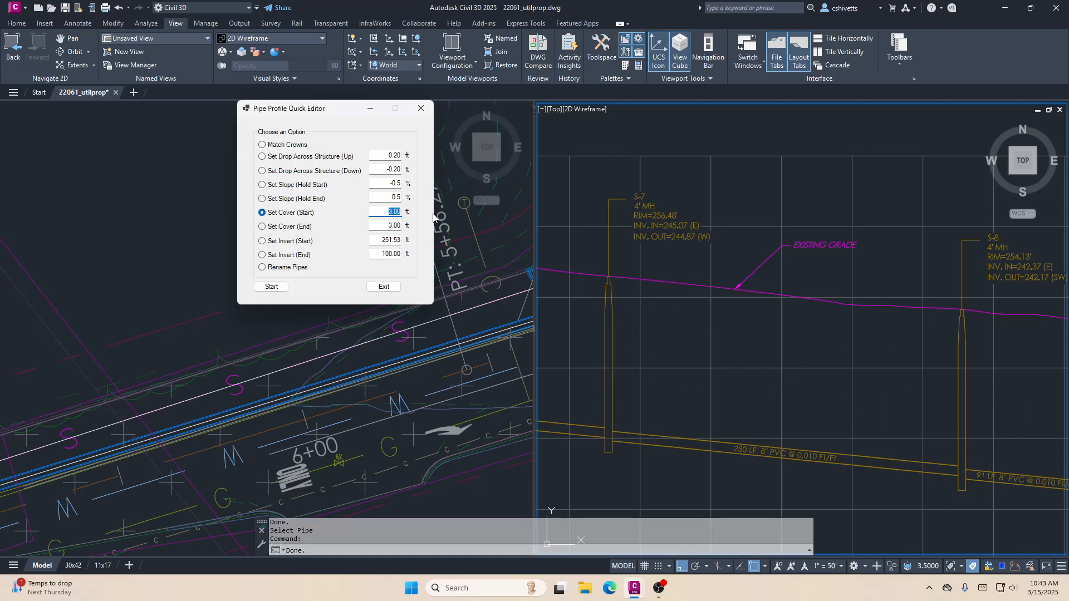
{"action": "type", "text": "4"}
{"action": "left_click", "coordinate": [270, 286]}
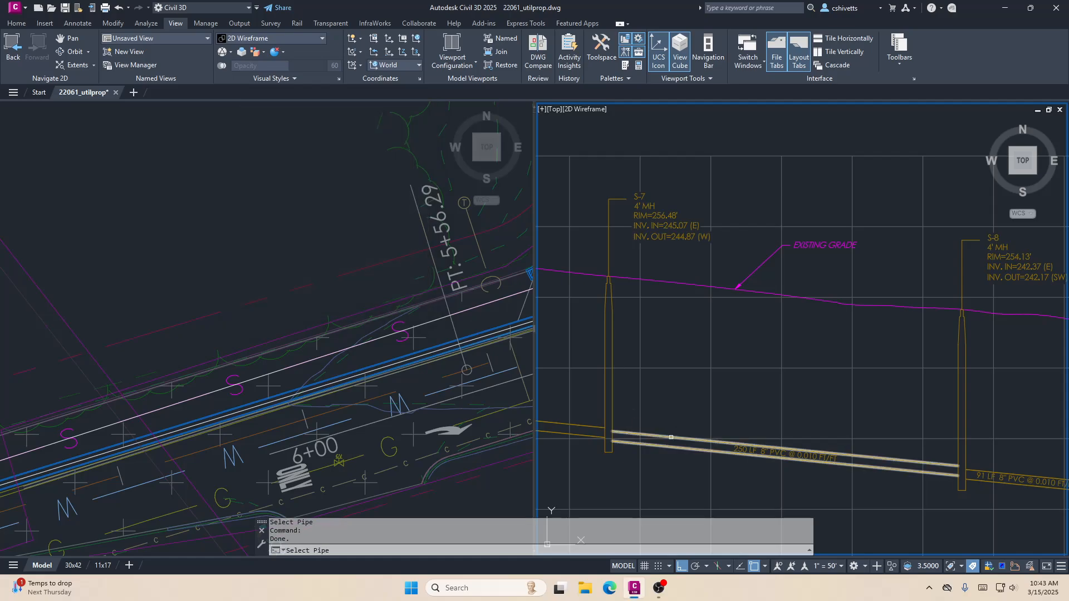
{"action": "left_click", "coordinate": [671, 437]}
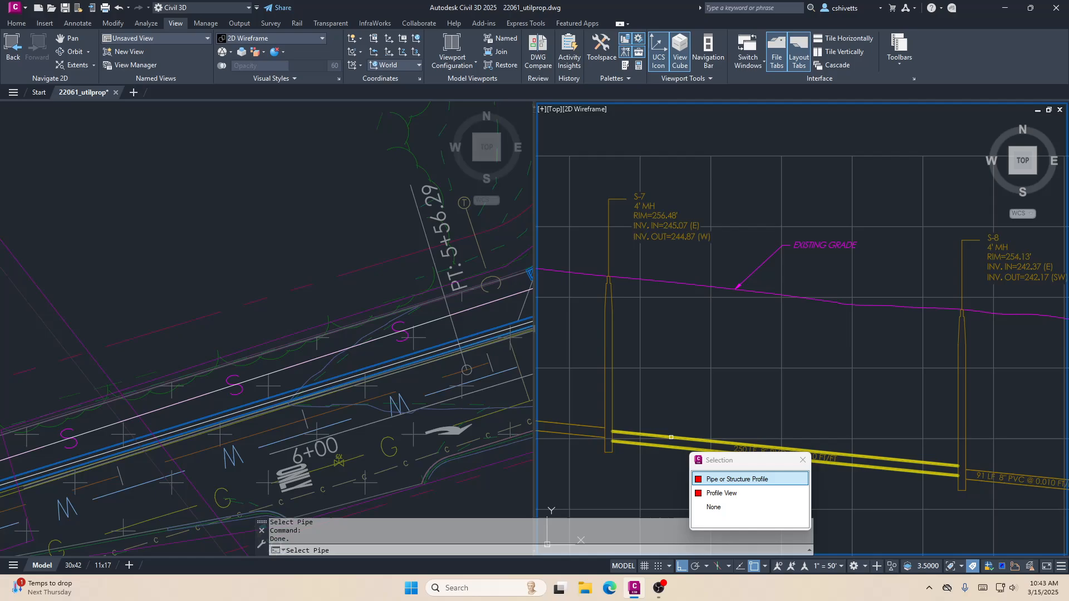
{"action": "left_click", "coordinate": [725, 482]}
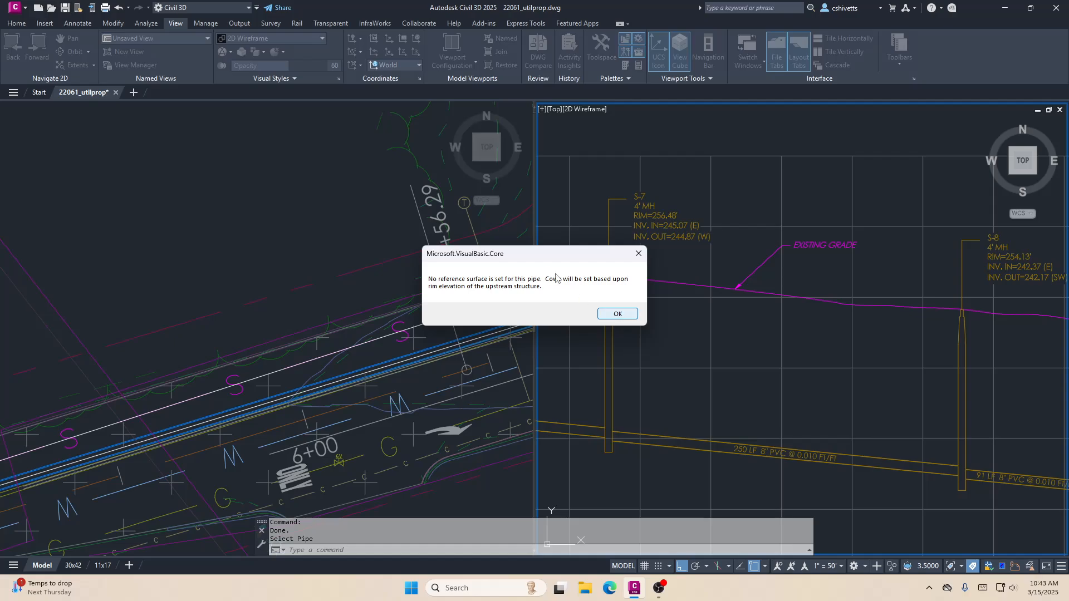
{"action": "left_click_drag", "start_coordinate": [529, 254], "coordinate": [471, 237]}
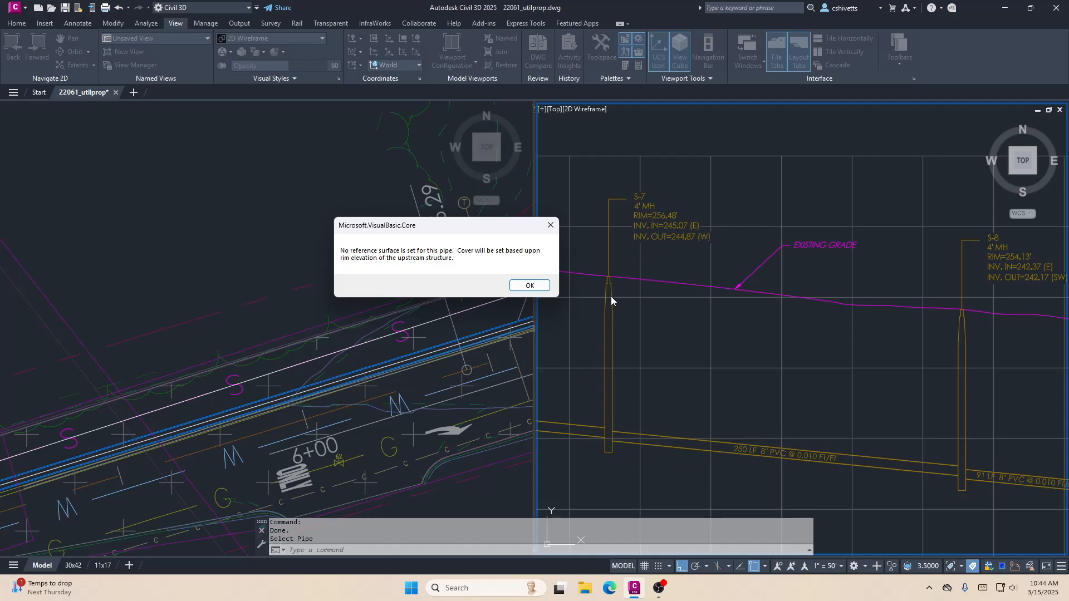
{"action": "left_click", "coordinate": [508, 286]}
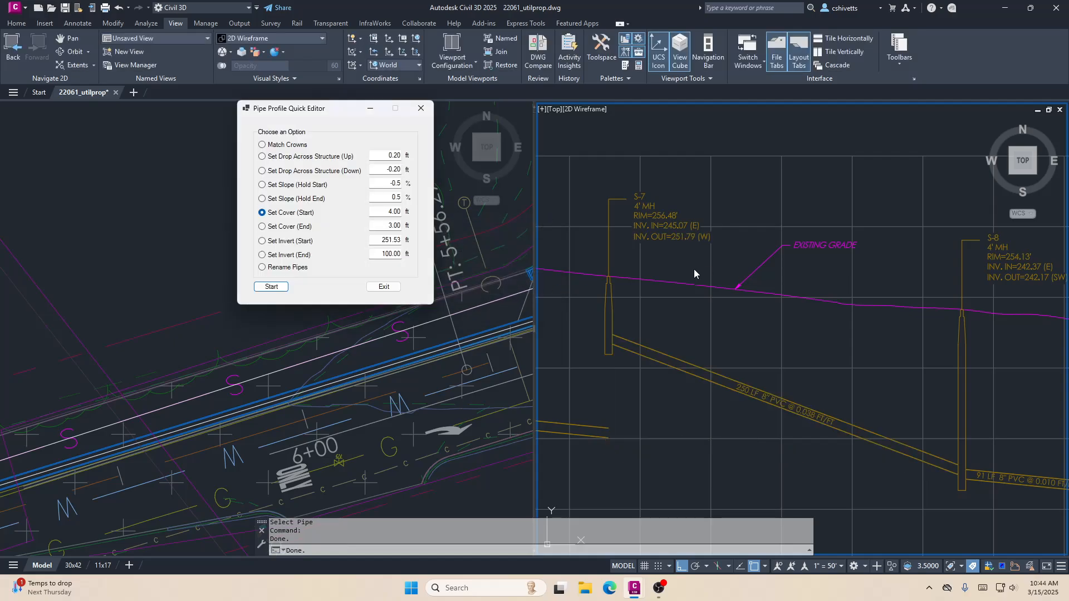
- Set the end cover of the 8" PVC pipe between S-7 and S-8 to 4 ft
{"action": "left_click", "coordinate": [287, 227]}
{"action": "double_click", "coordinate": [379, 229]}
{"action": "type", "text": "4"}
{"action": "left_click", "coordinate": [285, 285]}
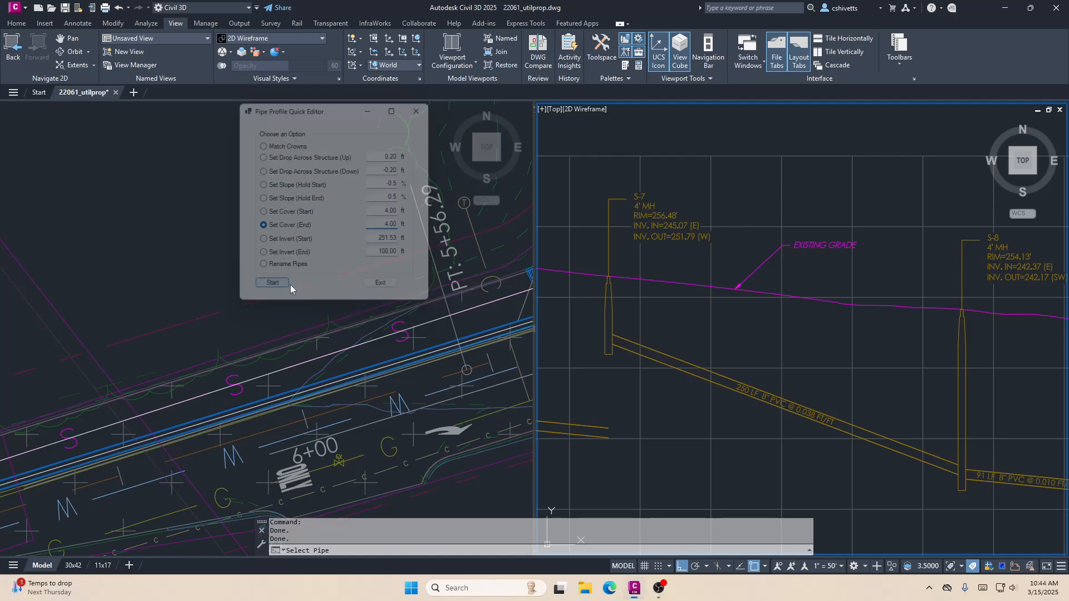
{"action": "left_click", "coordinate": [871, 434]}
{"action": "left_click", "coordinate": [617, 314]}
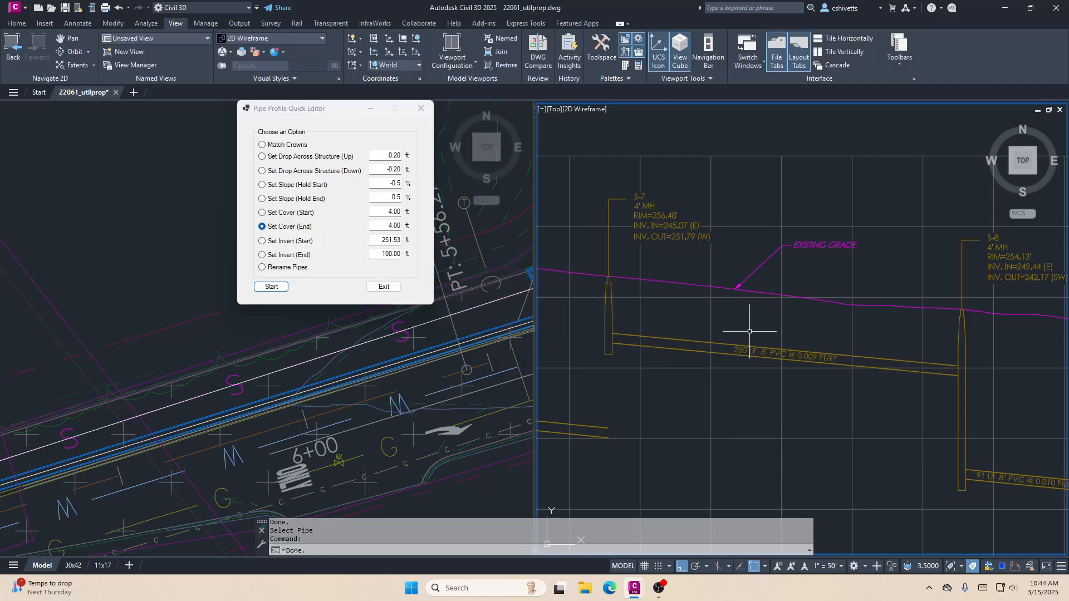
- Undo the start and end cover changes on the 8" PVC pipe between S-7 and S-8
{"action": "scroll", "coordinate": [891, 301], "scroll_direction": "down", "scroll_amount": 4}
{"action": "mouse_move", "coordinate": [887, 296]}
{"action": "middle_mouse_down"}
{"action": "mouse_move", "coordinate": [840, 310]}
{"action": "mouse_move", "coordinate": [747, 311]}
{"action": "middle_mouse_up"}
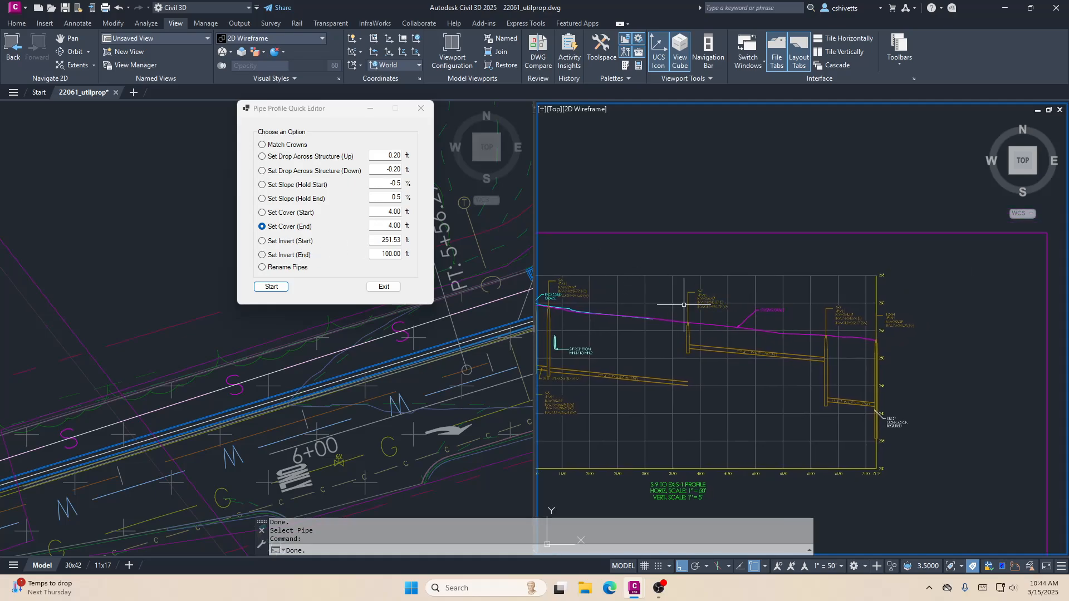
{"action": "scroll", "coordinate": [711, 308], "scroll_direction": "up", "scroll_amount": 2}
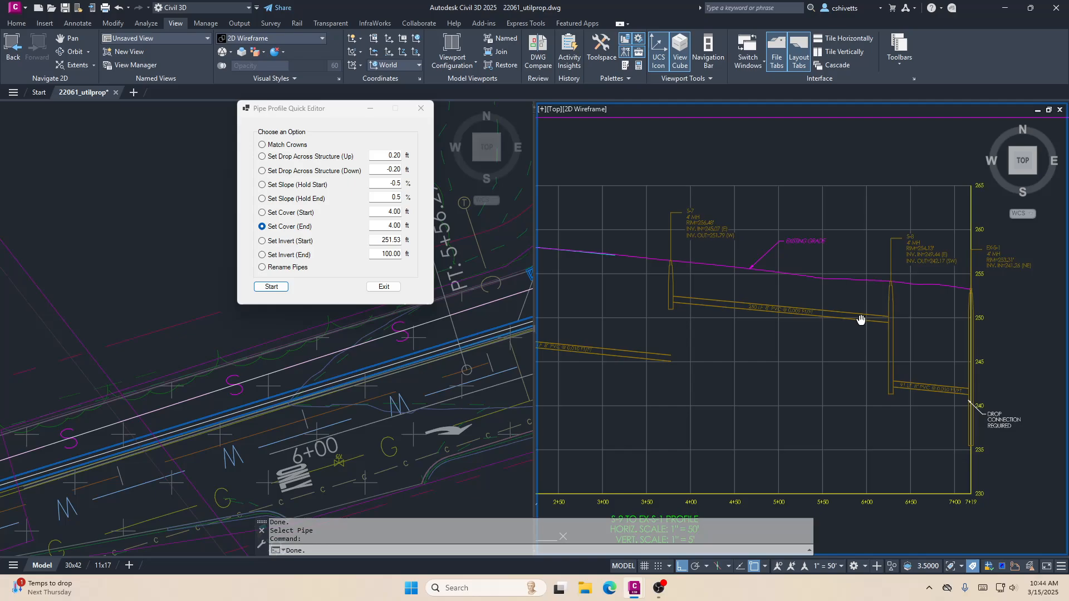
{"action": "type", "text": "u"}
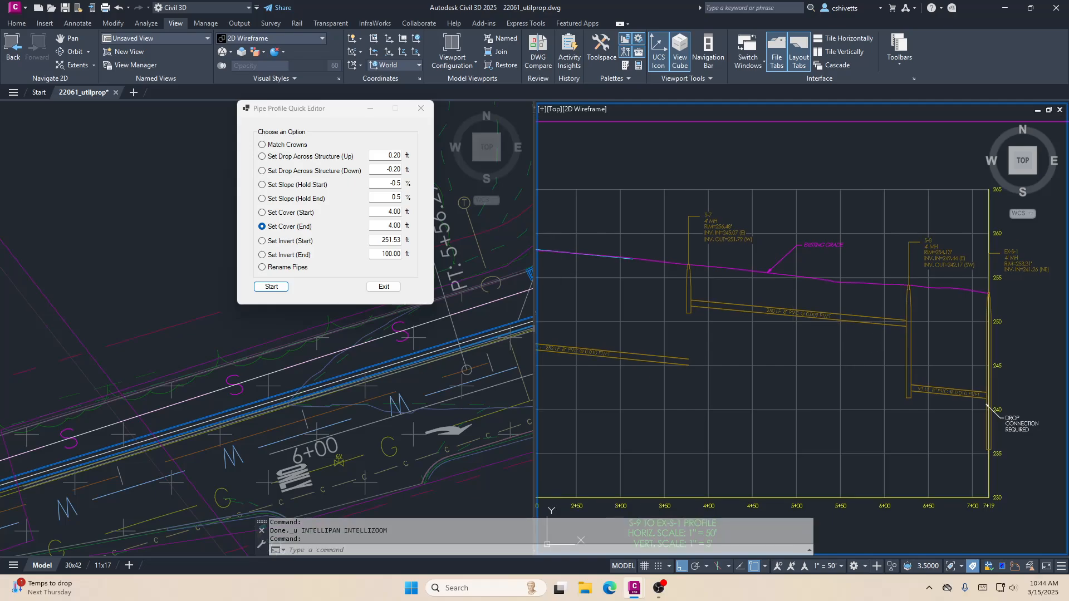
{"action": "key", "text": "ctrl+z"}
{"action": "key", "text": "ctrl+z"}
{"action": "key", "text": "ctrl+z"}
{"action": "scroll", "coordinate": [793, 333], "scroll_direction": "up", "scroll_amount": 4}
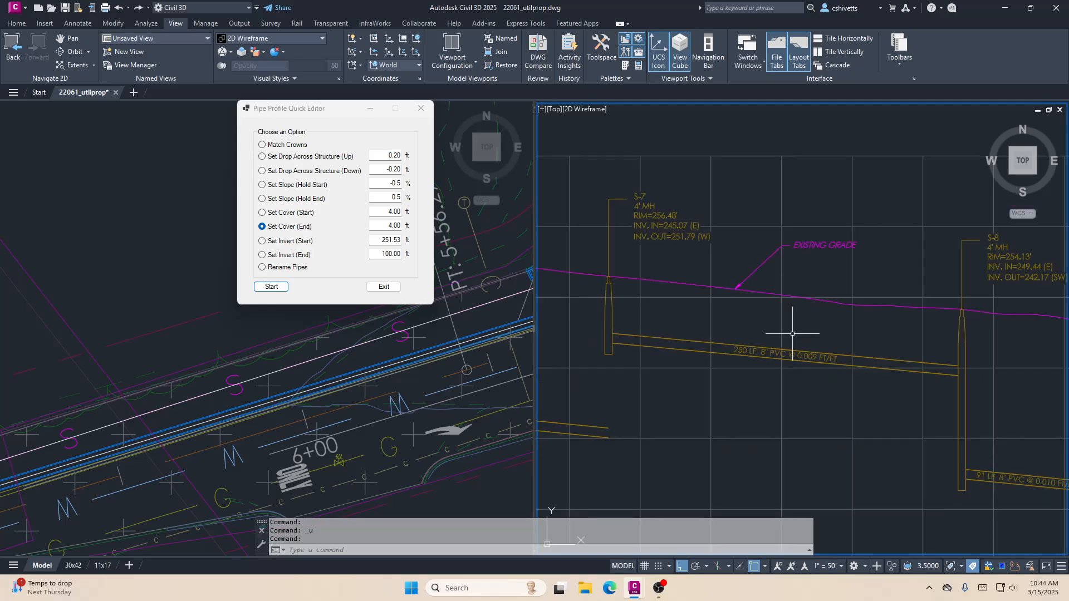
{"action": "mouse_move", "coordinate": [792, 333]}
{"action": "middle_mouse_down"}
{"action": "mouse_move", "coordinate": [740, 345]}
{"action": "mouse_move", "coordinate": [785, 346]}
{"action": "middle_mouse_up"}
{"action": "scroll", "coordinate": [802, 343], "scroll_direction": "down", "scroll_amount": 2}
{"action": "scroll", "coordinate": [774, 337], "scroll_direction": "down", "scroll_amount": 2}
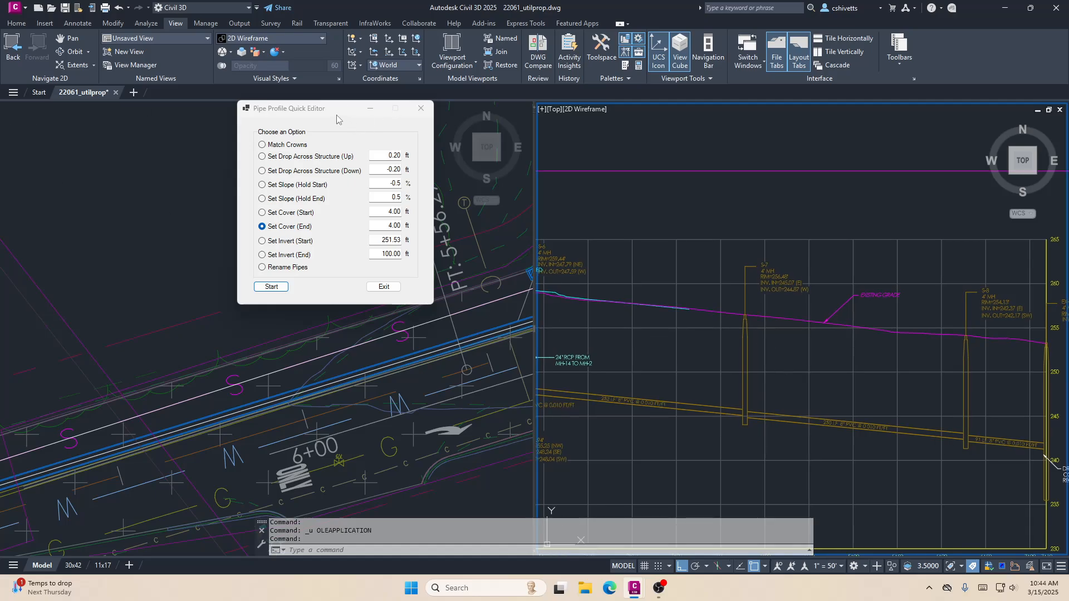
- Run the Rename Pipes option of the Pipe Profile Quick Editor and close the editor
{"action": "left_click_drag", "start_coordinate": [337, 114], "coordinate": [365, 153]}
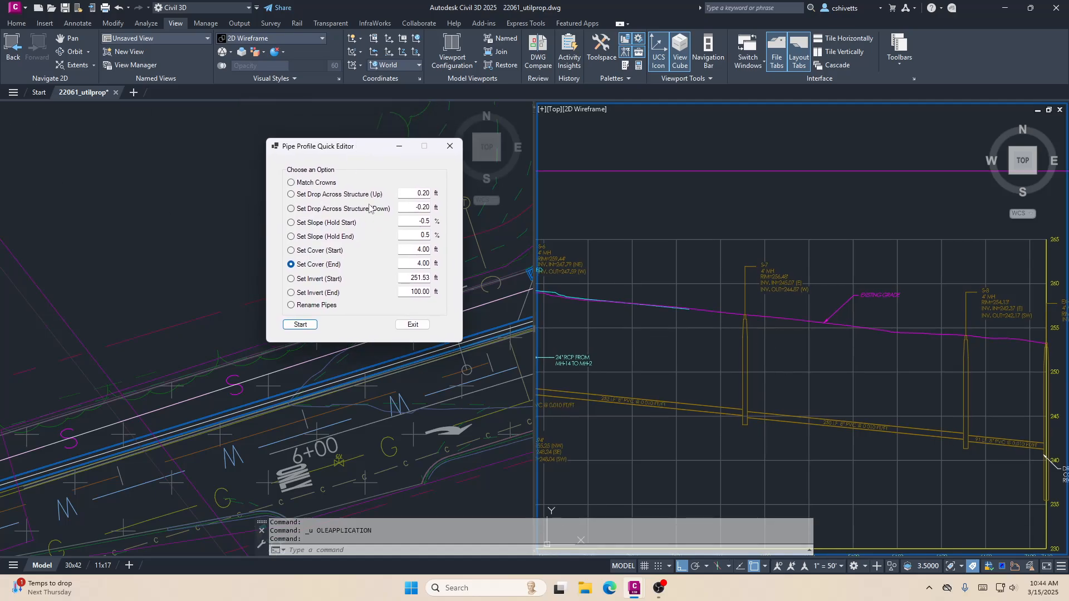
{"action": "left_click", "coordinate": [325, 305]}
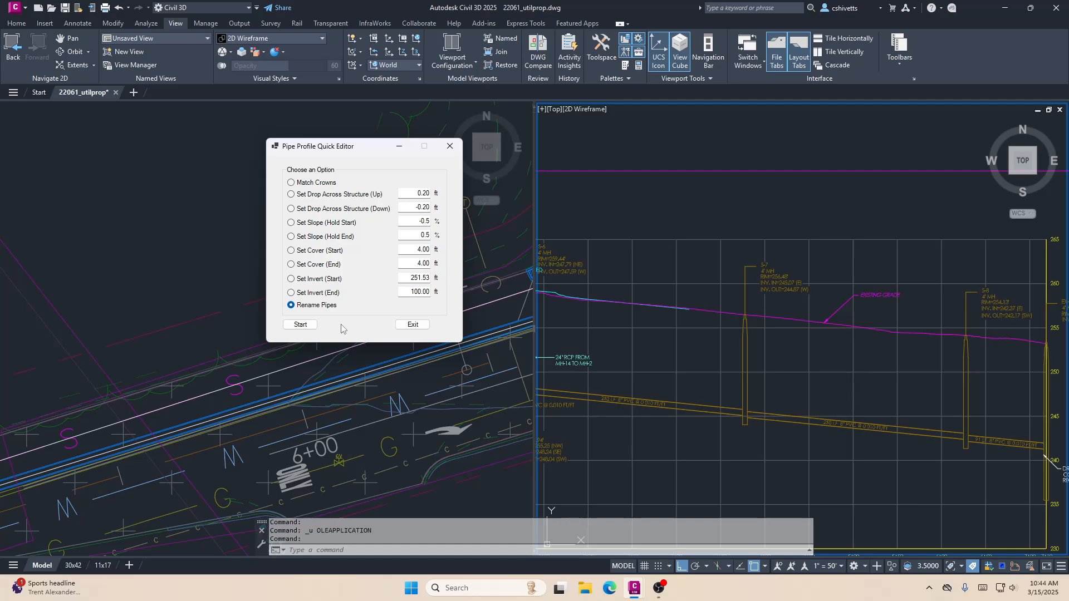
{"action": "left_click", "coordinate": [301, 326]}
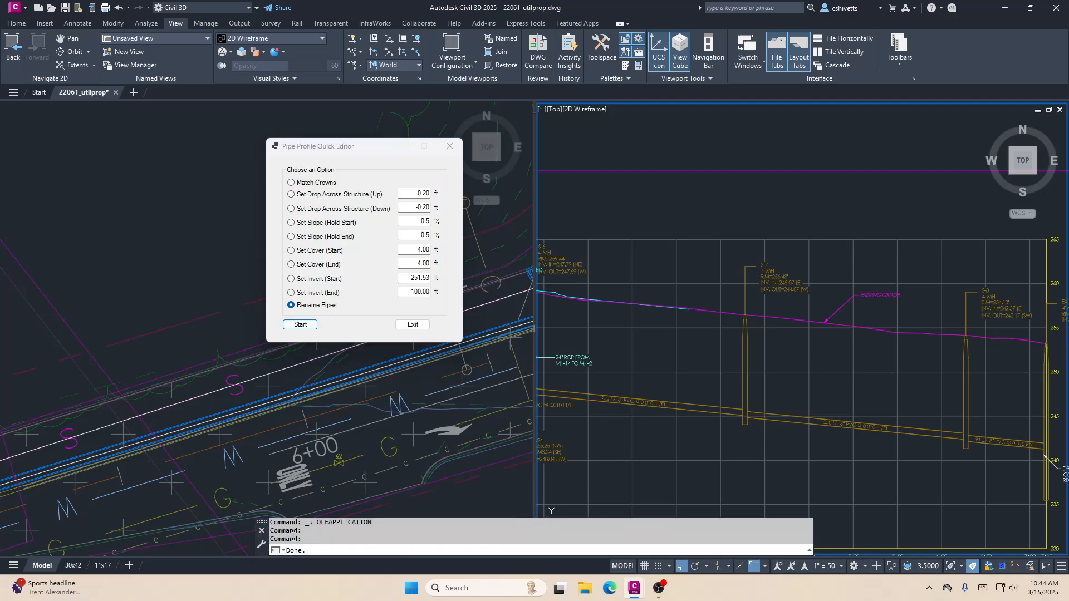
{"action": "left_click", "coordinate": [450, 146]}
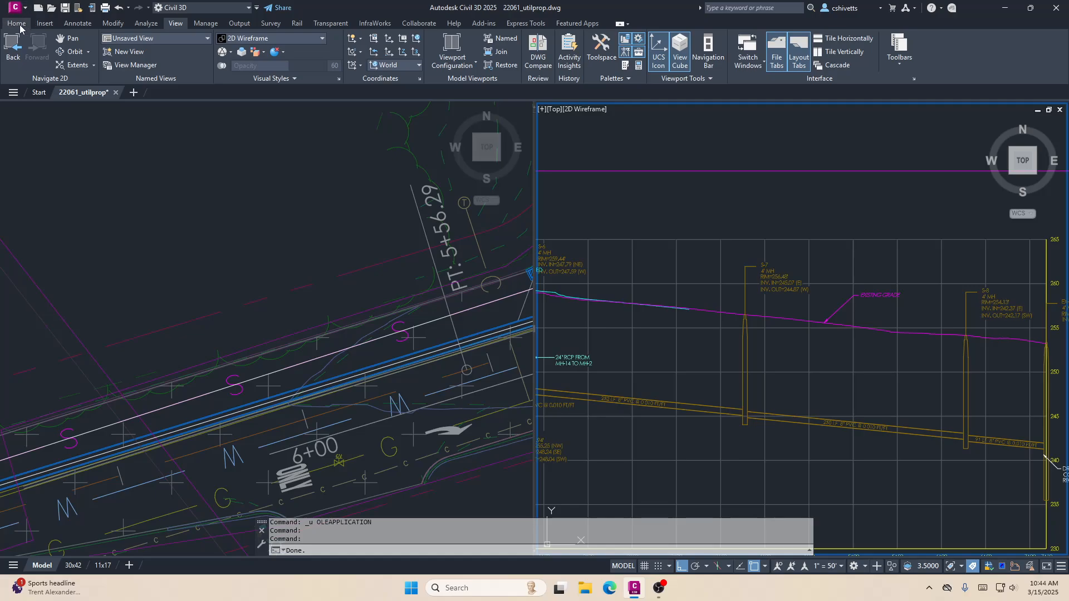
- Display the object properties palette and the Toolspace with its Prospector tree
{"action": "left_click", "coordinate": [17, 23]}
{"action": "left_click", "coordinate": [56, 65]}
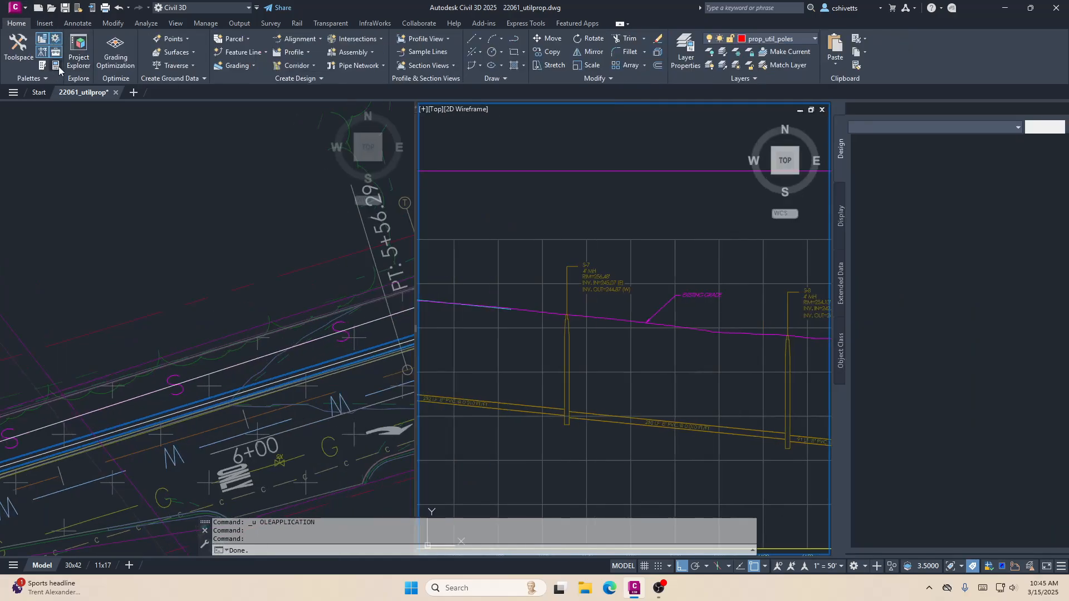
{"action": "left_click", "coordinate": [55, 54]}
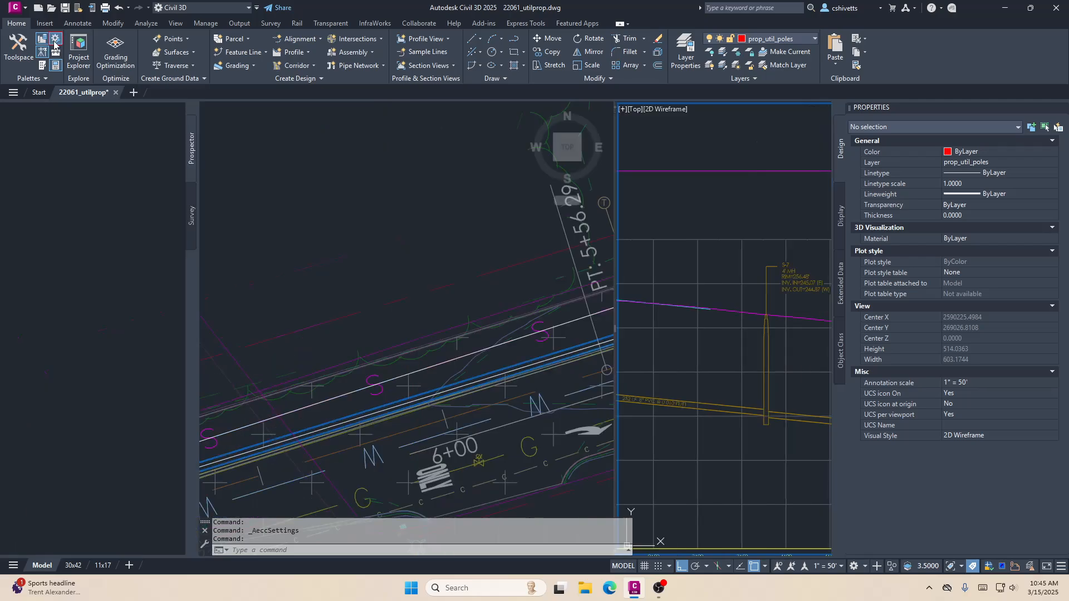
{"action": "left_click", "coordinate": [192, 155]}
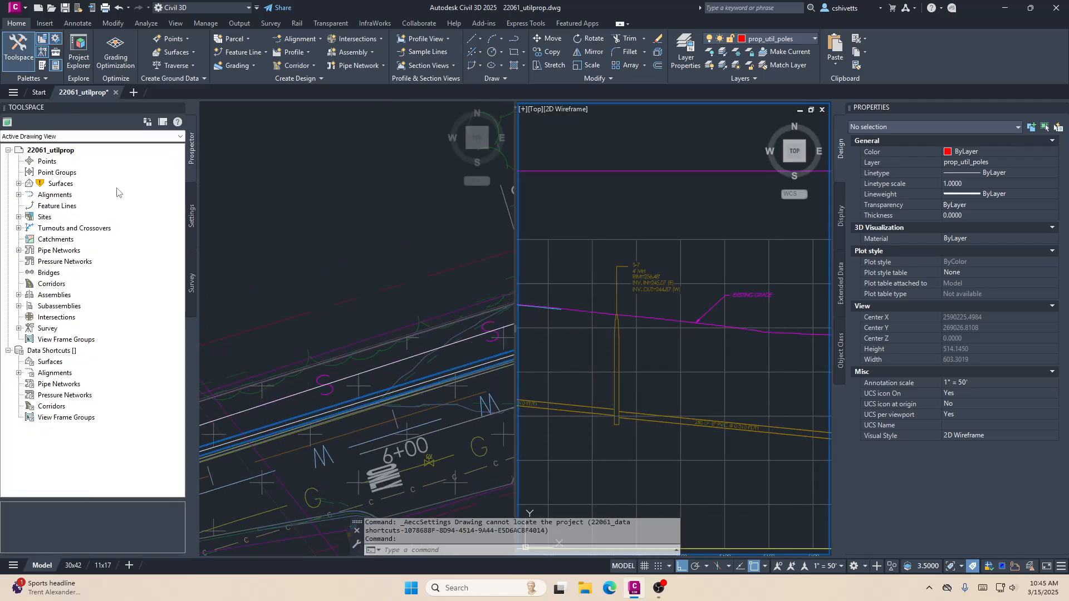
- Find 22061_StormNetwork among the drawing's pipe networks and open it for editing with the Network Layout Tools
{"action": "left_click", "coordinate": [18, 217]}
{"action": "left_click", "coordinate": [19, 273]}
{"action": "left_click", "coordinate": [61, 284]}
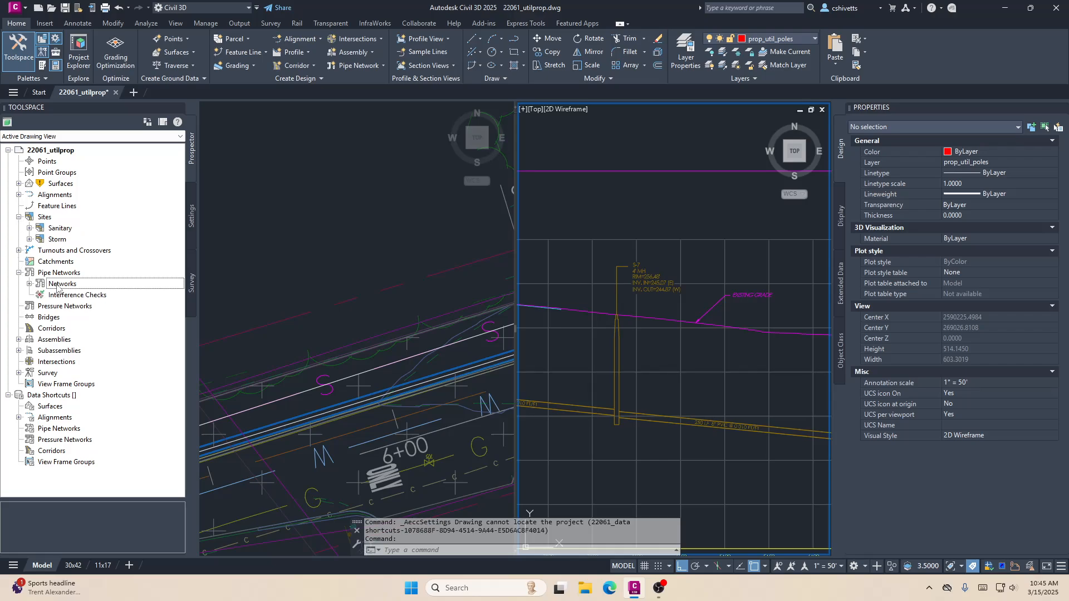
{"action": "left_click", "coordinate": [29, 284]}
{"action": "left_click", "coordinate": [81, 307]}
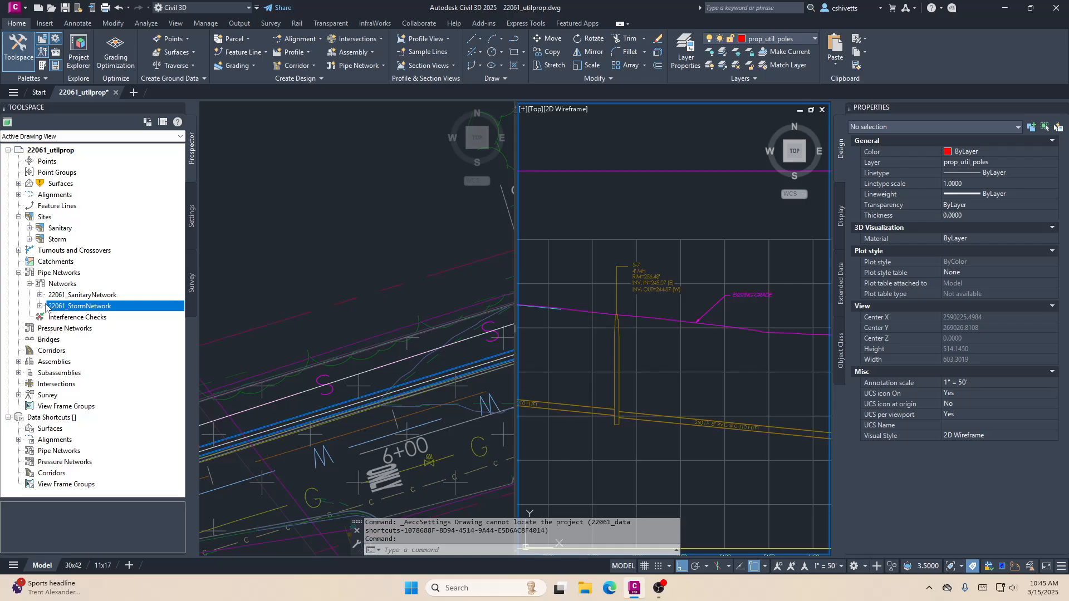
{"action": "left_click", "coordinate": [40, 307]}
{"action": "right_click", "coordinate": [140, 307]}
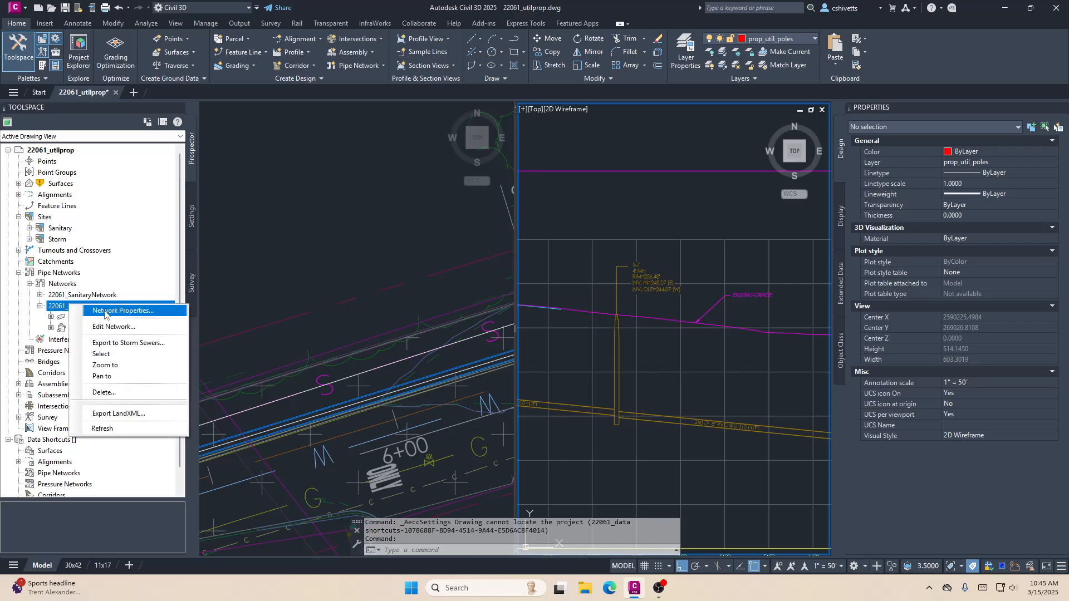
{"action": "left_click", "coordinate": [159, 308]}
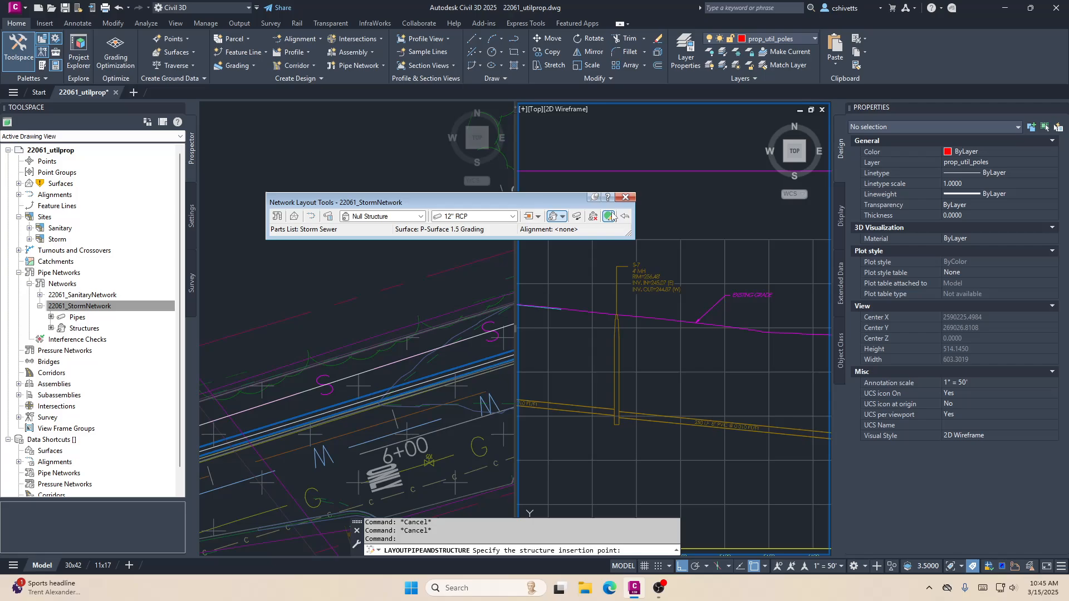
- Open the storm network's table of pipes in Panorama and widen the Name column to show full pipe names
{"action": "left_click", "coordinate": [609, 216]}
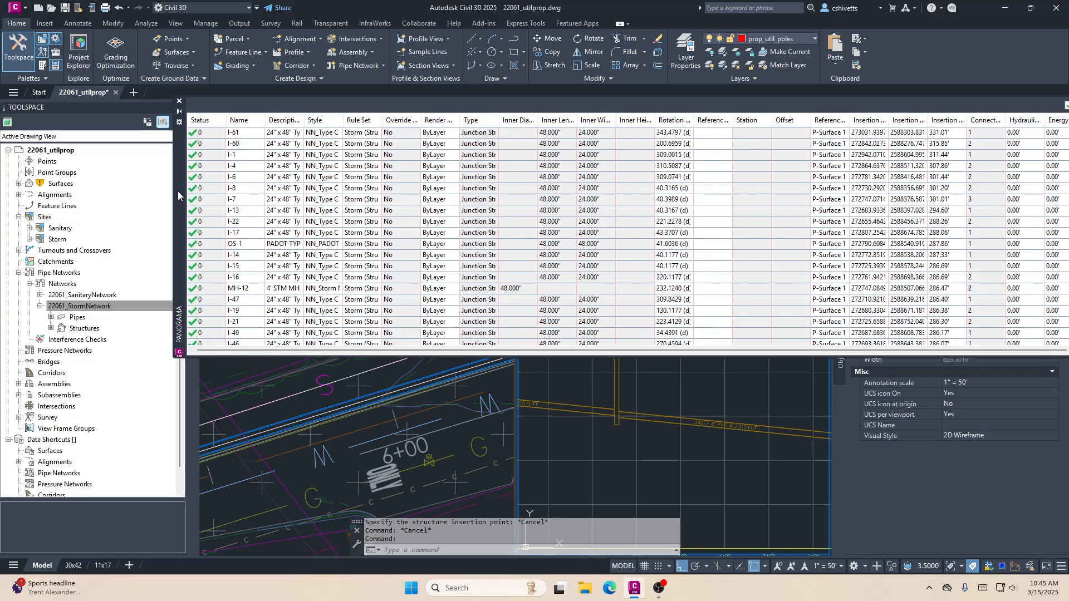
{"action": "left_click_drag", "start_coordinate": [179, 191], "coordinate": [100, 182]}
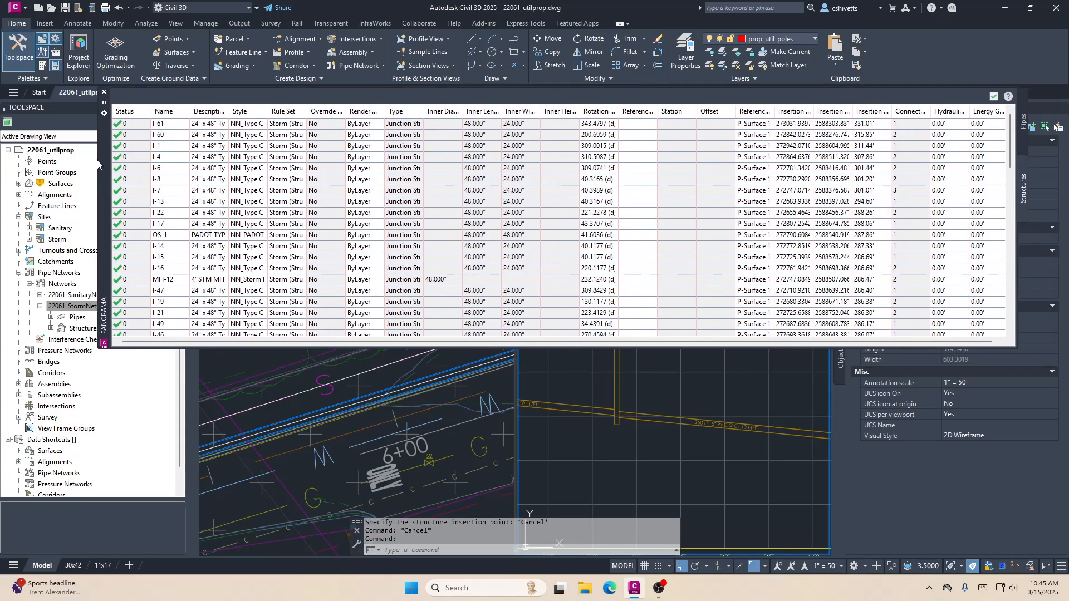
{"action": "left_click", "coordinate": [1023, 132]}
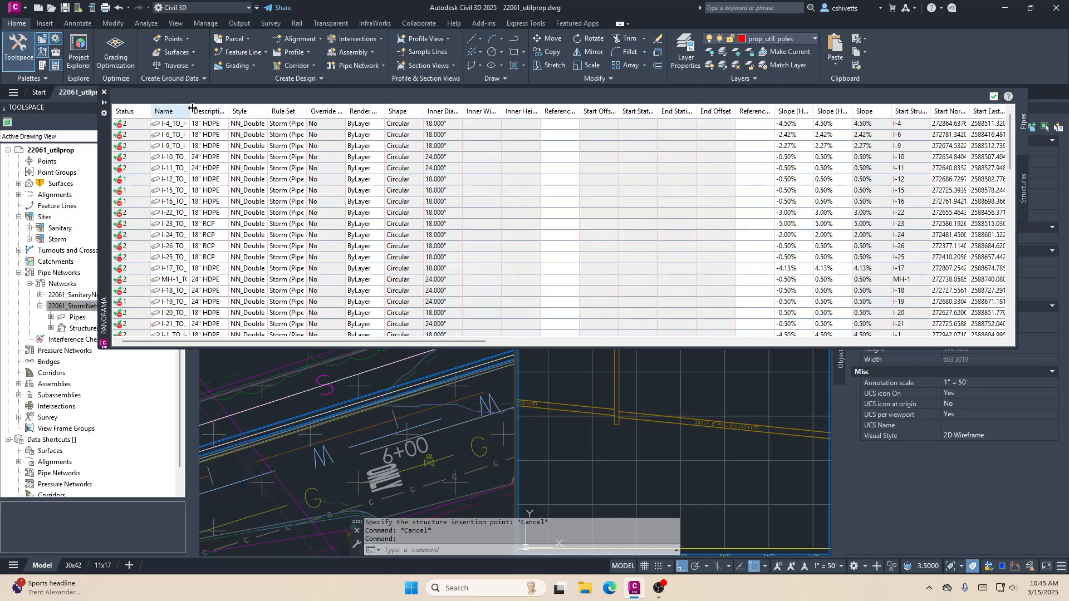
{"action": "left_click_drag", "start_coordinate": [190, 111], "coordinate": [265, 111]}
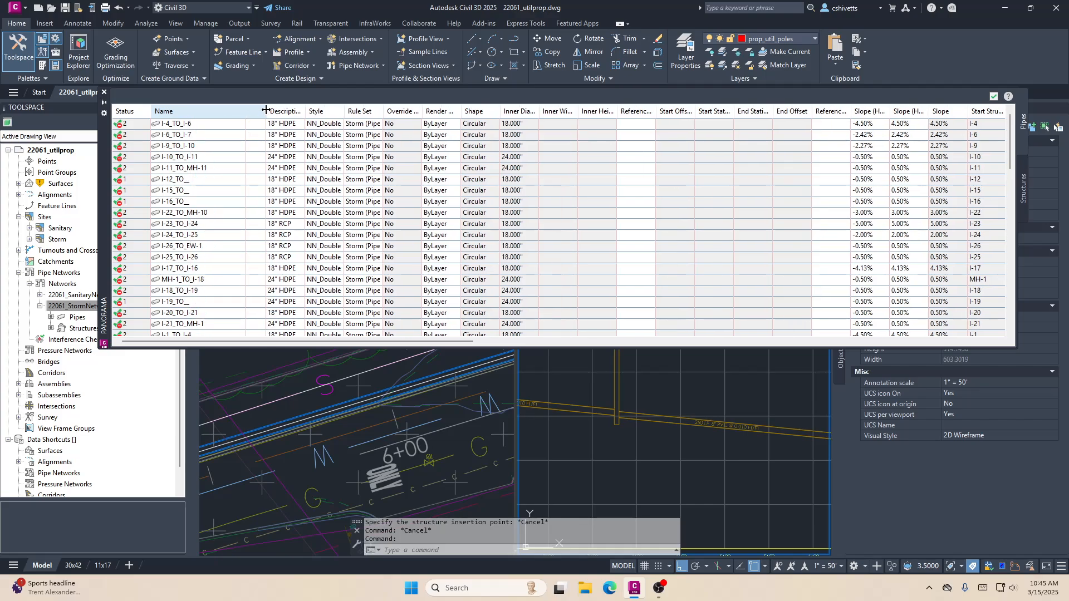
- Examine the storm pipe names in the table, checking which name both their start and end structures
{"action": "left_click", "coordinate": [209, 124]}
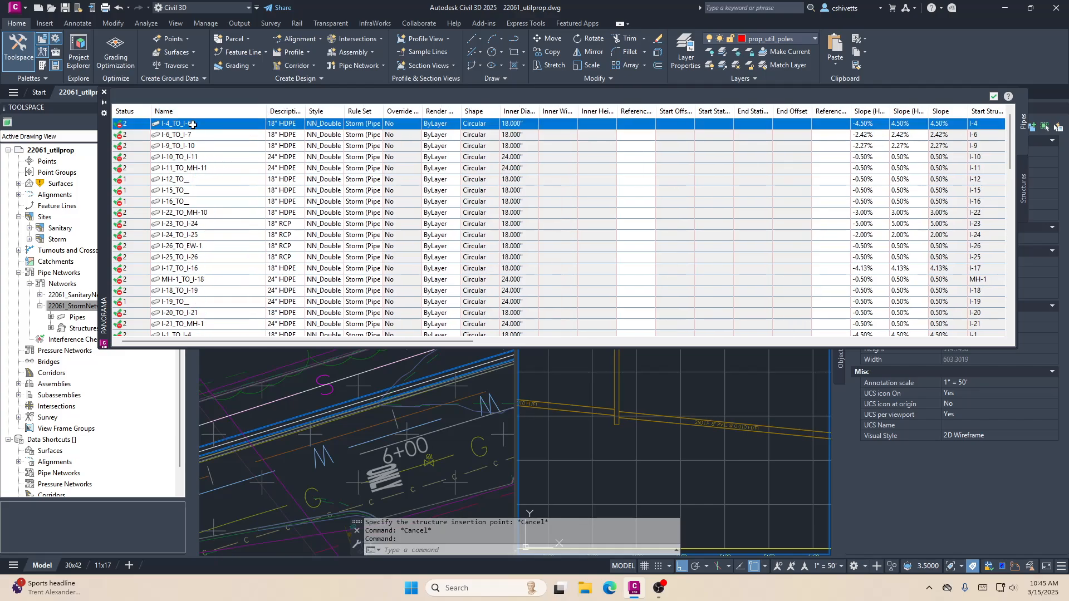
{"action": "left_click", "coordinate": [244, 184]}
{"action": "left_click", "coordinate": [186, 190]}
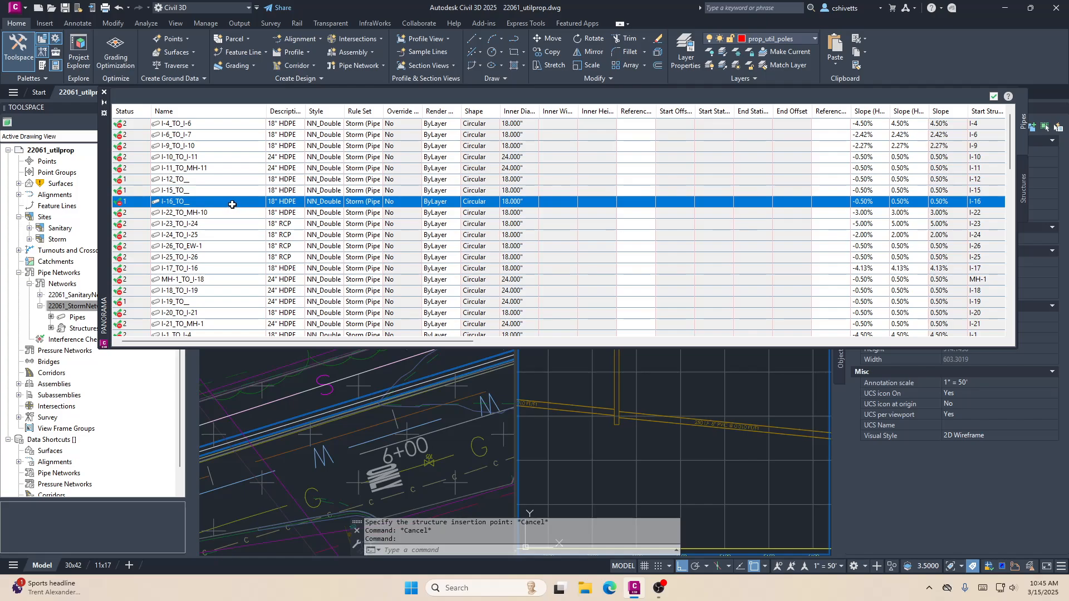
{"action": "left_click", "coordinate": [231, 179]}
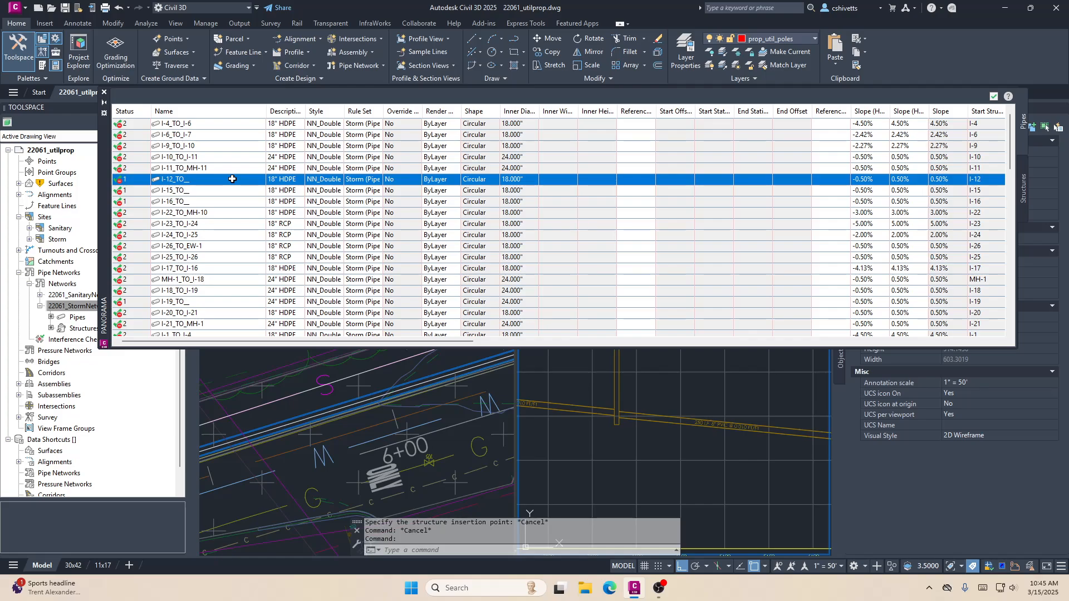
{"action": "left_click", "coordinate": [225, 190]}
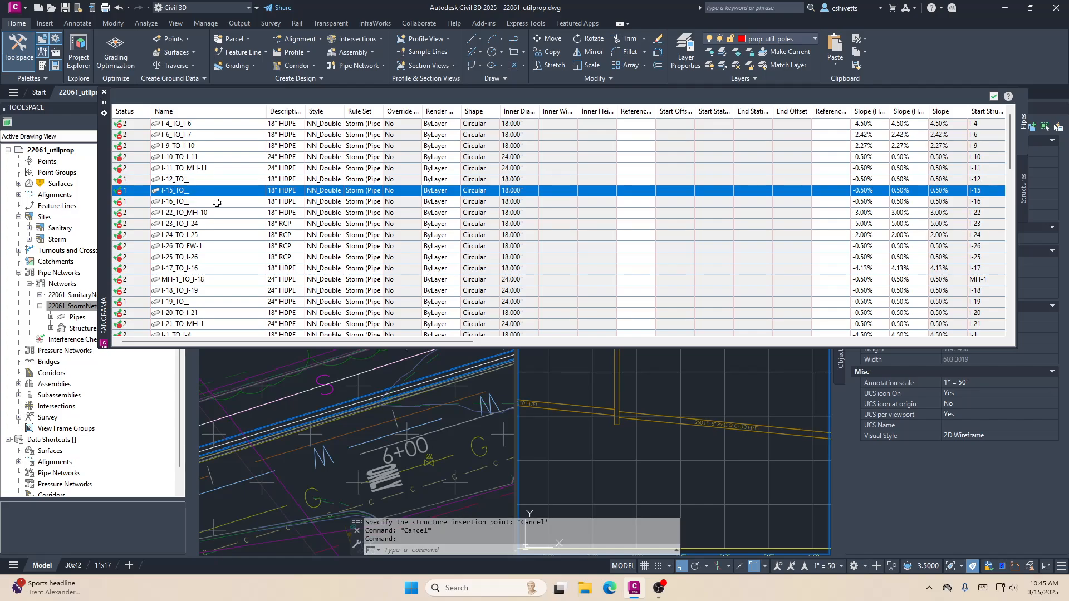
{"action": "left_click", "coordinate": [191, 205]}
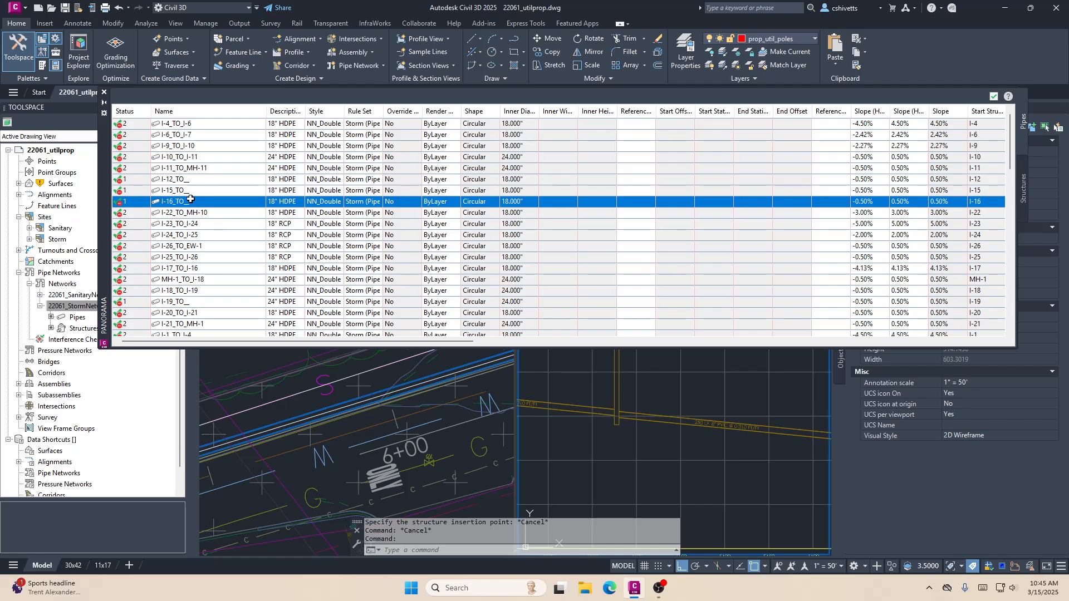
{"action": "left_click", "coordinate": [218, 232]}
{"action": "scroll", "coordinate": [232, 223], "scroll_direction": "down", "scroll_amount": 3}
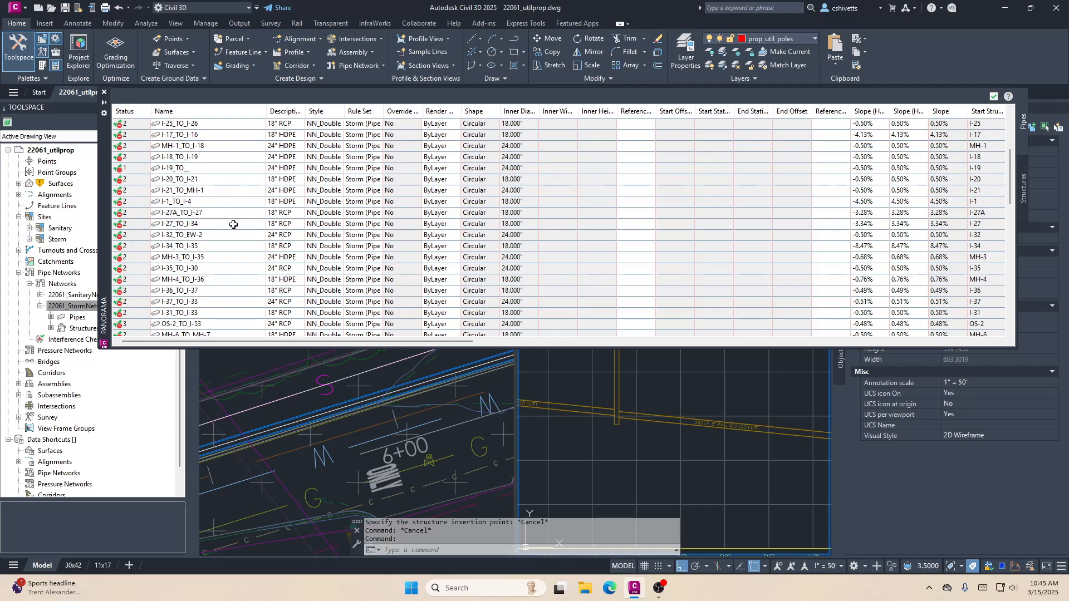
{"action": "scroll", "coordinate": [234, 224], "scroll_direction": "up", "scroll_amount": 2}
{"action": "scroll", "coordinate": [235, 223], "scroll_direction": "down", "scroll_amount": 4}
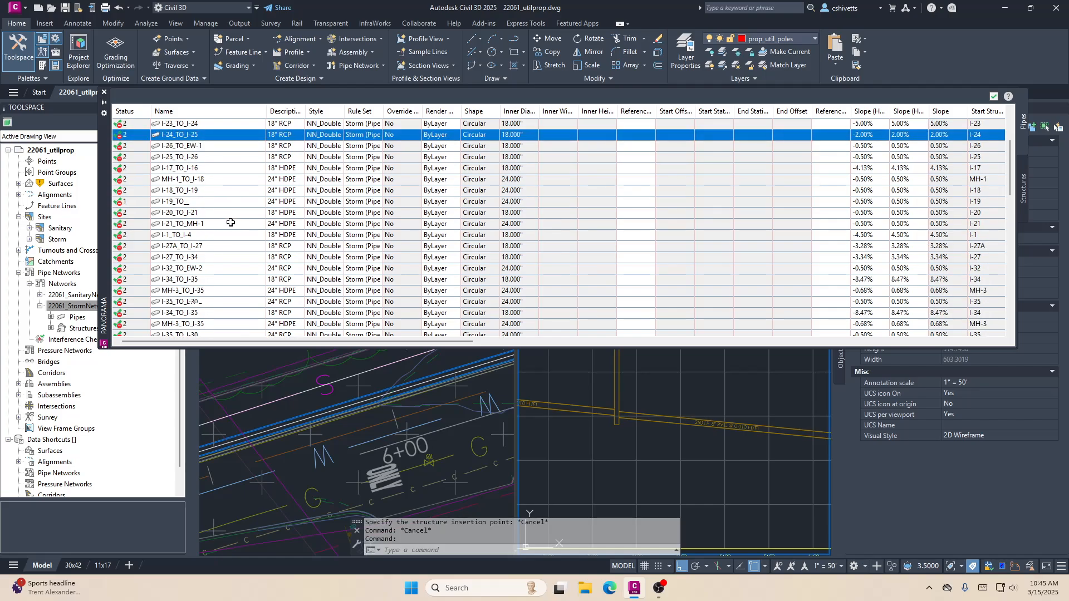
{"action": "scroll", "coordinate": [229, 221], "scroll_direction": "up", "scroll_amount": 6}
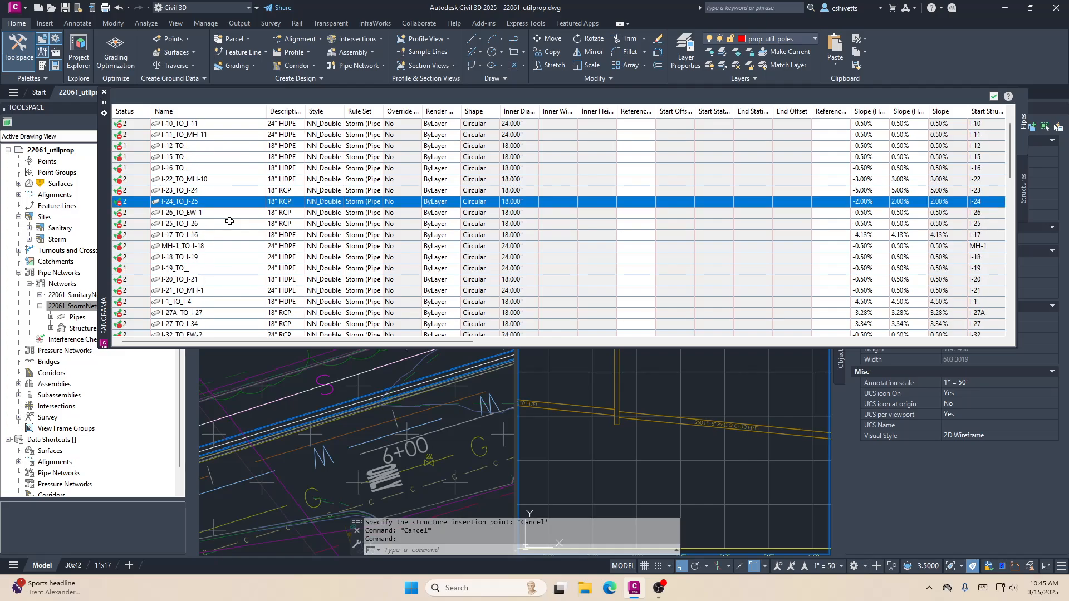
{"action": "left_click", "coordinate": [209, 181]}
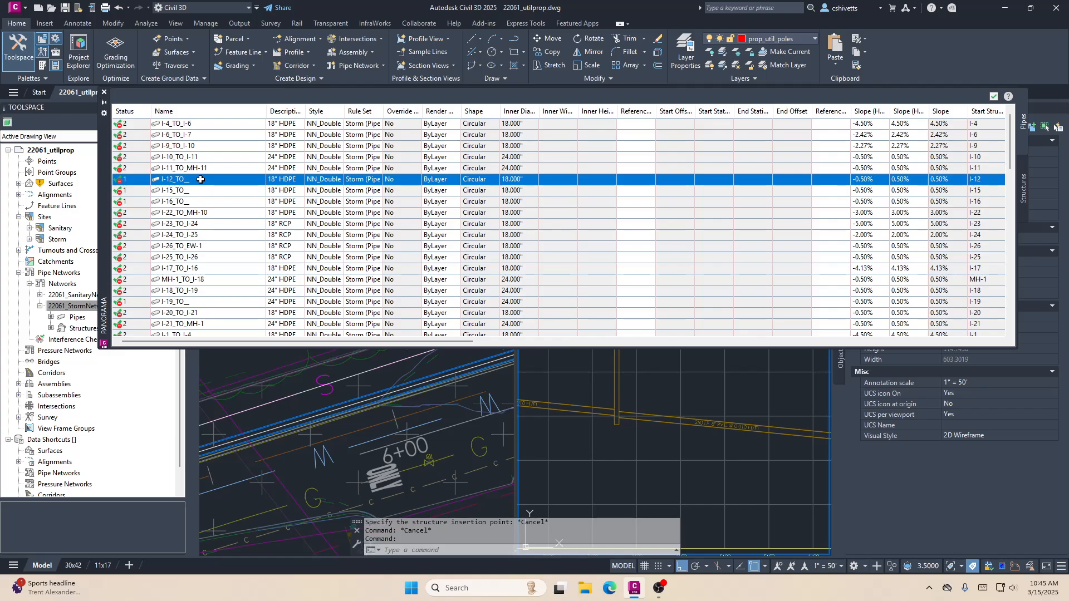
{"action": "left_click", "coordinate": [207, 192]}
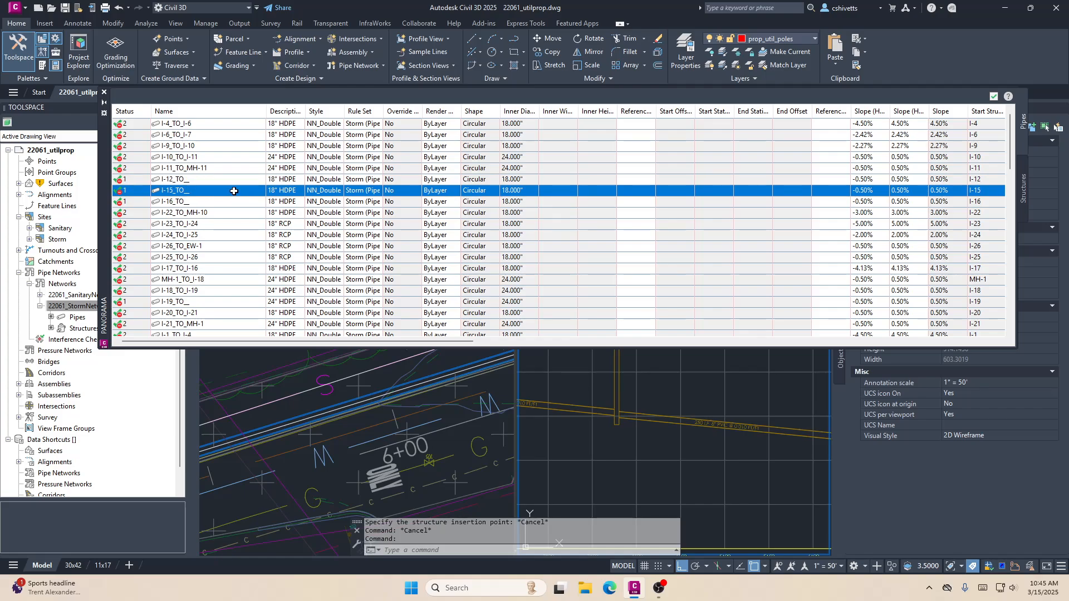
{"action": "scroll", "coordinate": [234, 191], "scroll_direction": "down", "scroll_amount": 8}
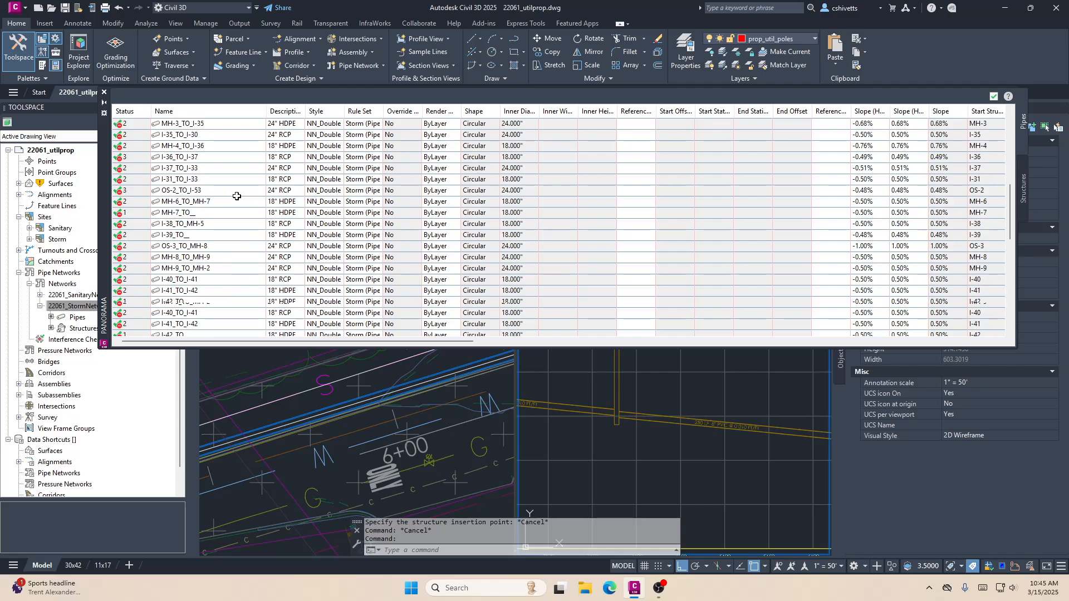
{"action": "scroll", "coordinate": [236, 196], "scroll_direction": "down", "scroll_amount": 10}
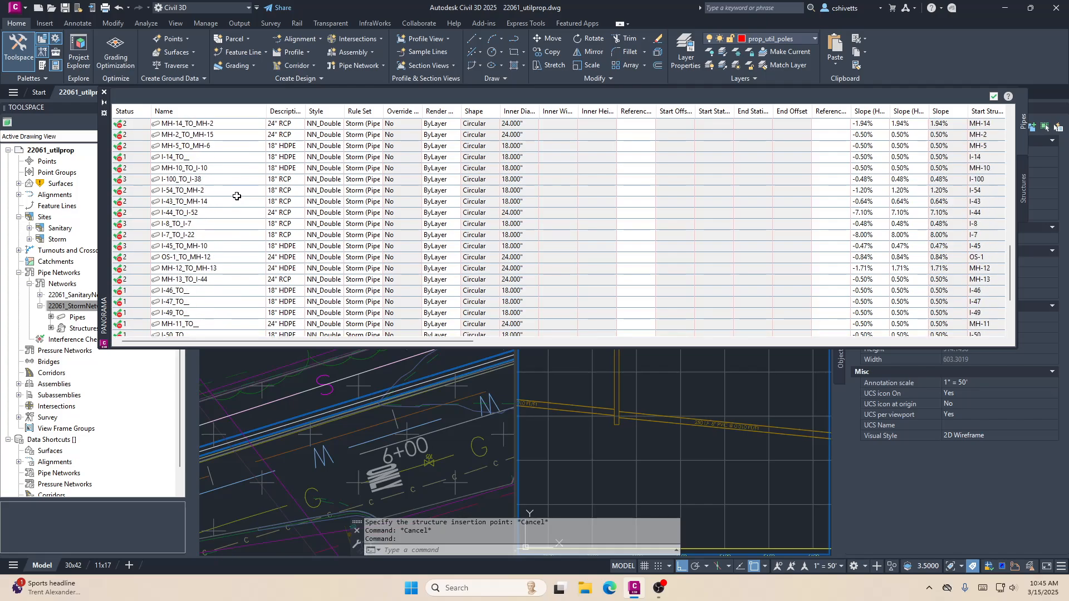
{"action": "scroll", "coordinate": [237, 196], "scroll_direction": "up", "scroll_amount": 20}
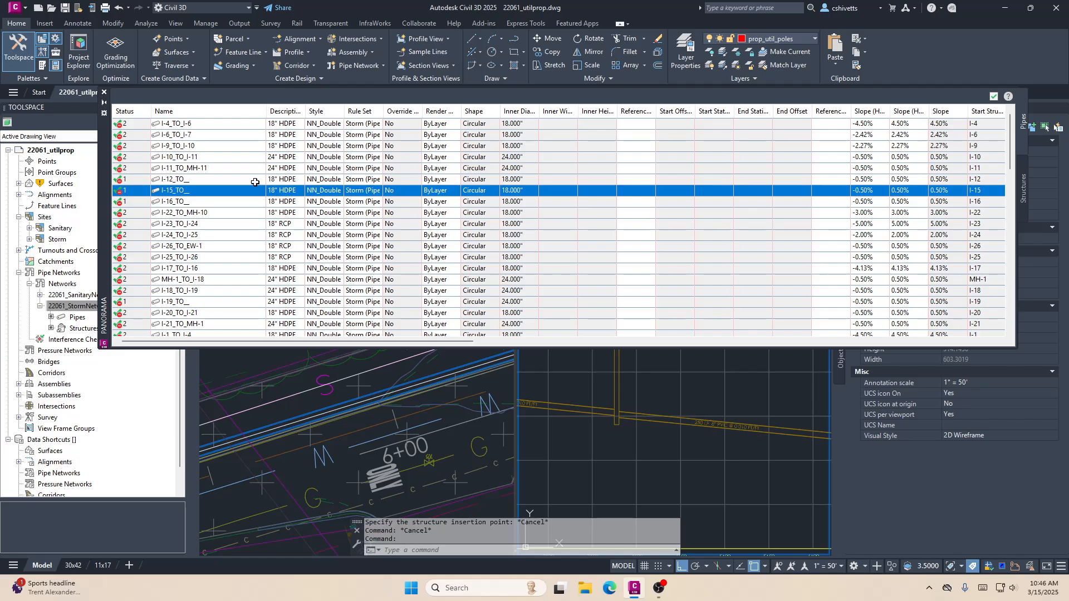
- Review the remaining storm pipe names in the table, and close both the pipe table and the Network Layout Tools
{"action": "scroll", "coordinate": [248, 188], "scroll_direction": "down", "scroll_amount": 8}
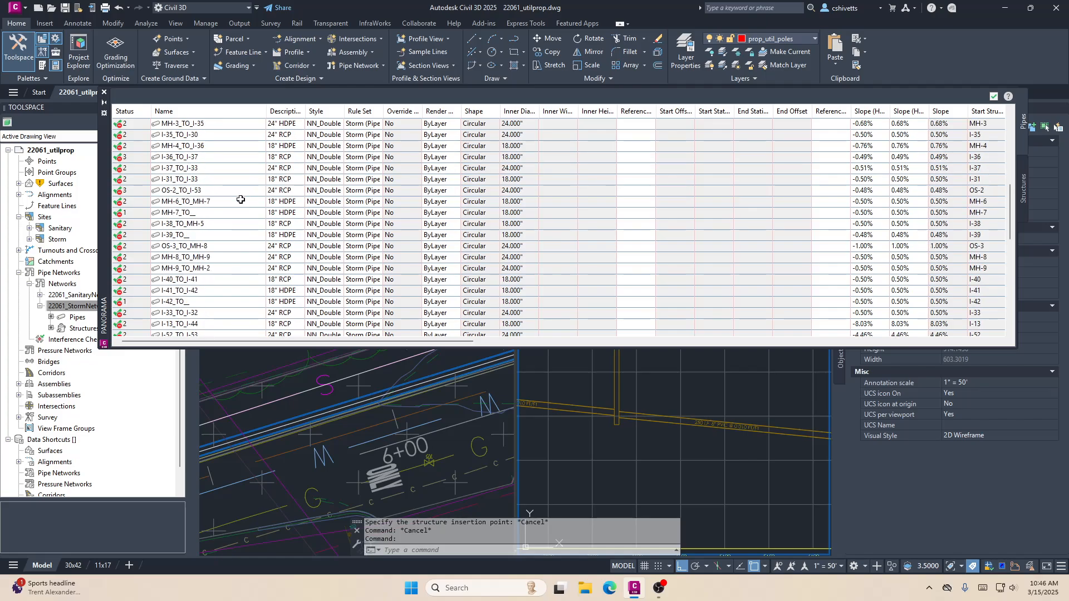
{"action": "scroll", "coordinate": [241, 199], "scroll_direction": "down", "scroll_amount": 4}
{"action": "scroll", "coordinate": [241, 201], "scroll_direction": "down", "scroll_amount": 4}
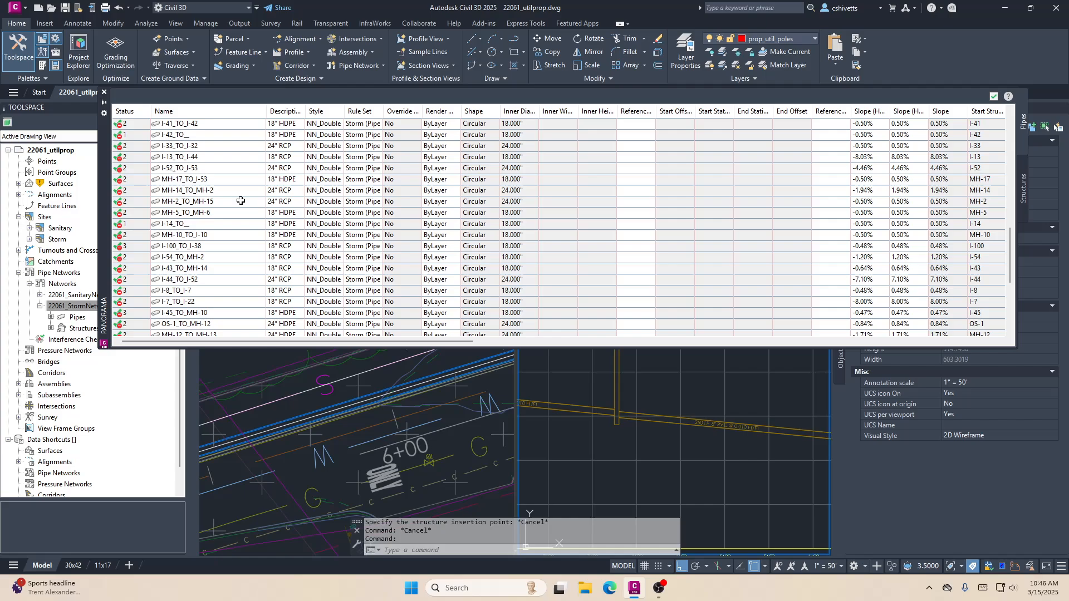
{"action": "left_click", "coordinate": [994, 96]}
{"action": "left_click", "coordinate": [994, 97]}
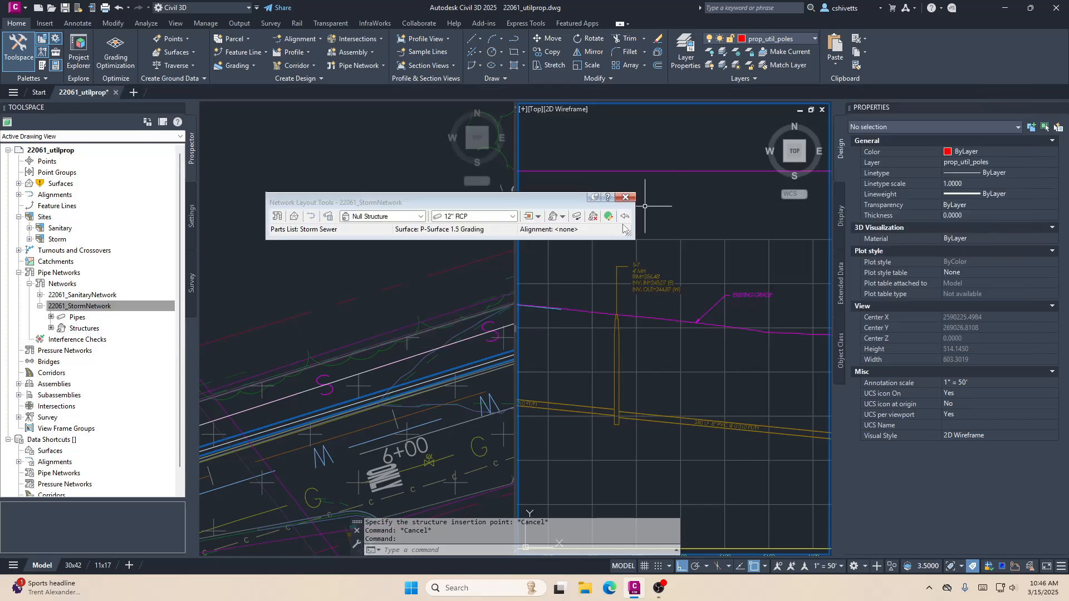
{"action": "left_click", "coordinate": [626, 197]}
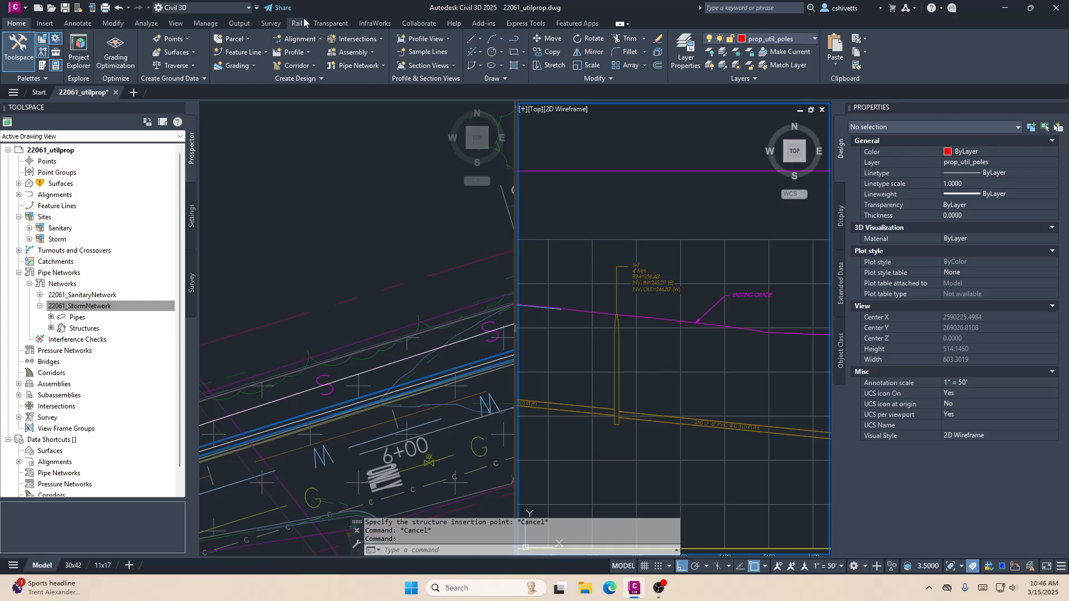
- Open the Pipe Profile Quick Editor from the PipeTools add-in and select the Set Slope (Hold Start) option
{"action": "left_click", "coordinate": [462, 23]}
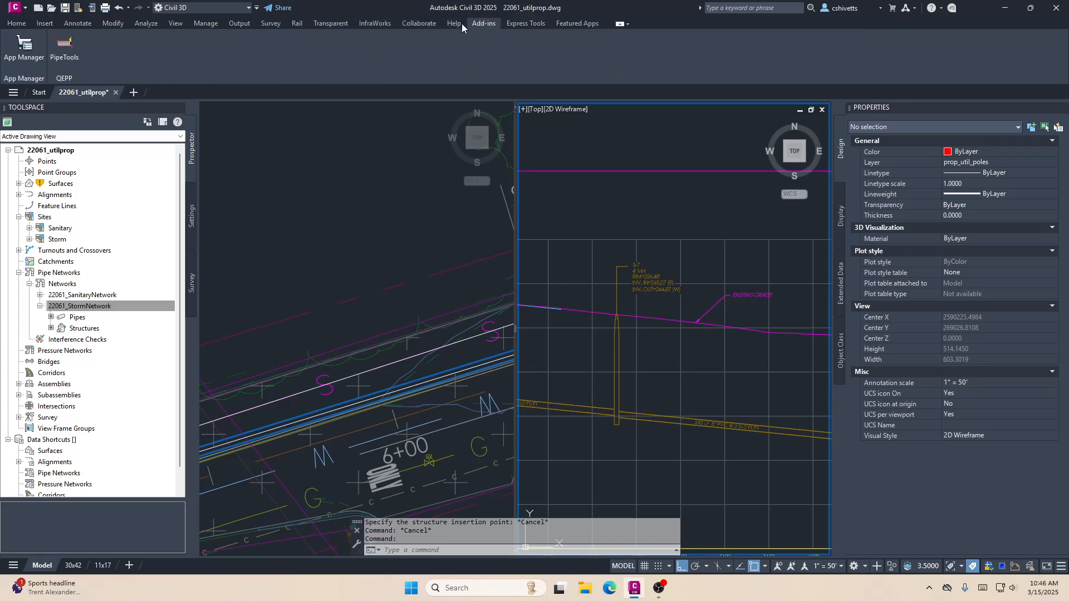
{"action": "left_click", "coordinate": [64, 51]}
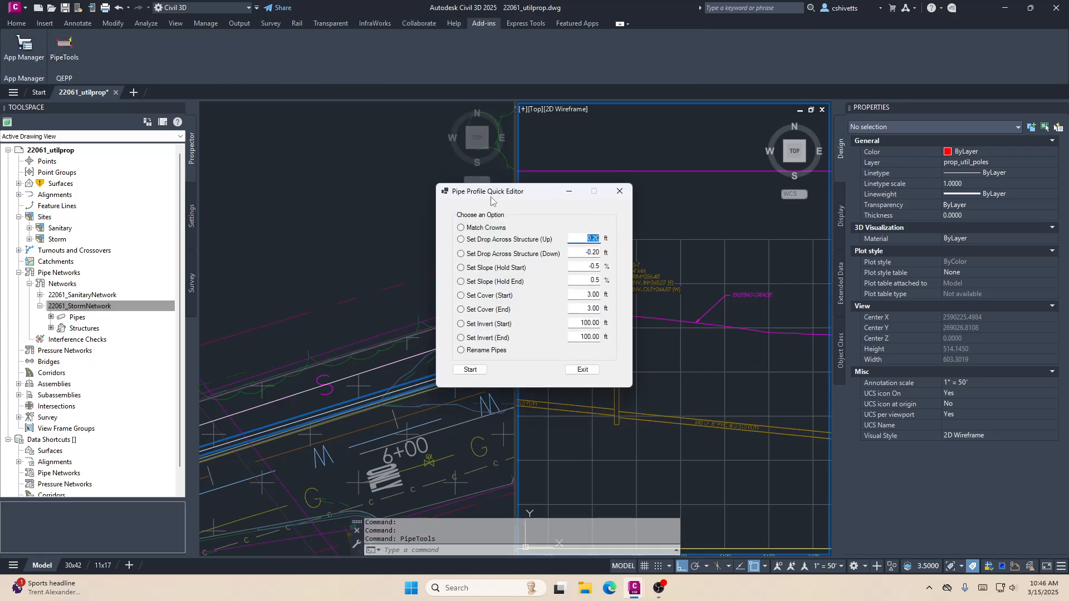
{"action": "left_click_drag", "start_coordinate": [493, 191], "coordinate": [431, 183]}
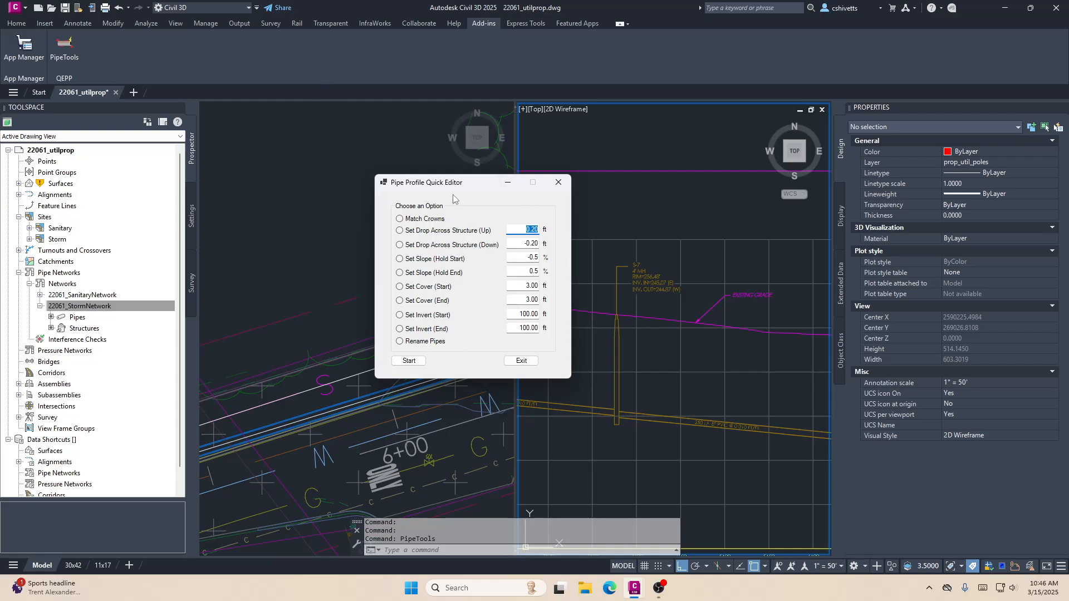
{"action": "mouse_move", "coordinate": [456, 185]}
{"action": "left_mouse_down"}
{"action": "mouse_move", "coordinate": [477, 192]}
{"action": "mouse_move", "coordinate": [460, 191]}
{"action": "left_mouse_up"}
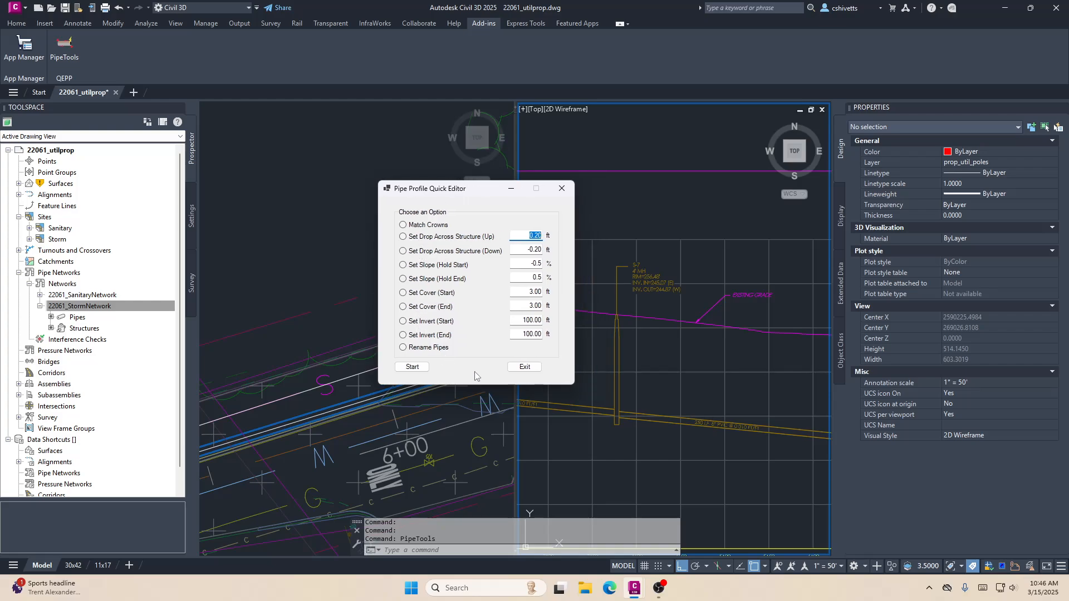
{"action": "left_click", "coordinate": [402, 225]}
{"action": "left_click", "coordinate": [446, 266]}
{"action": "left_click_drag", "start_coordinate": [469, 193], "coordinate": [486, 192]}
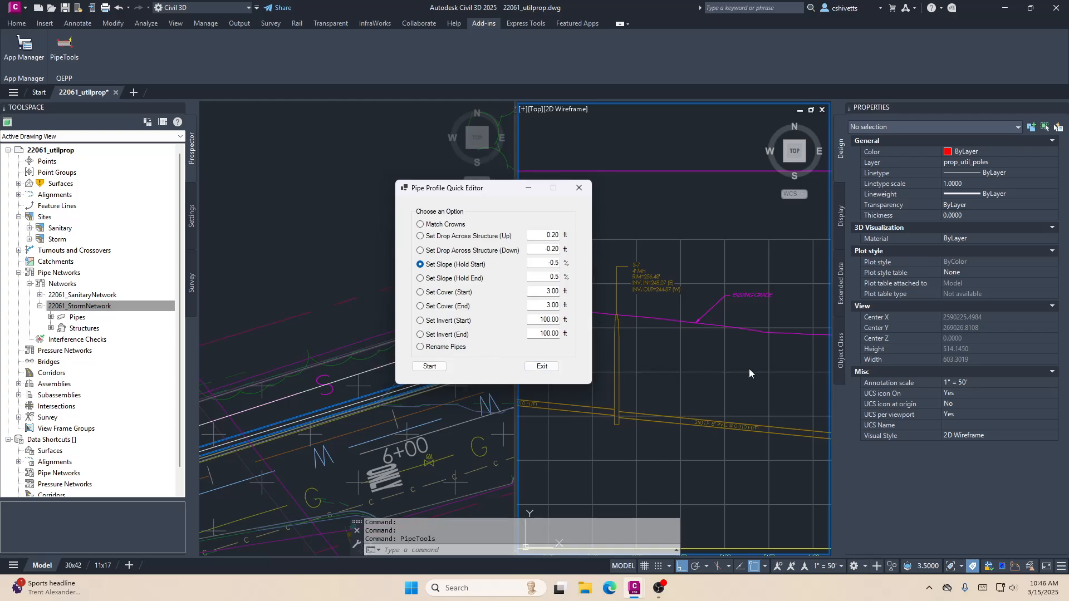